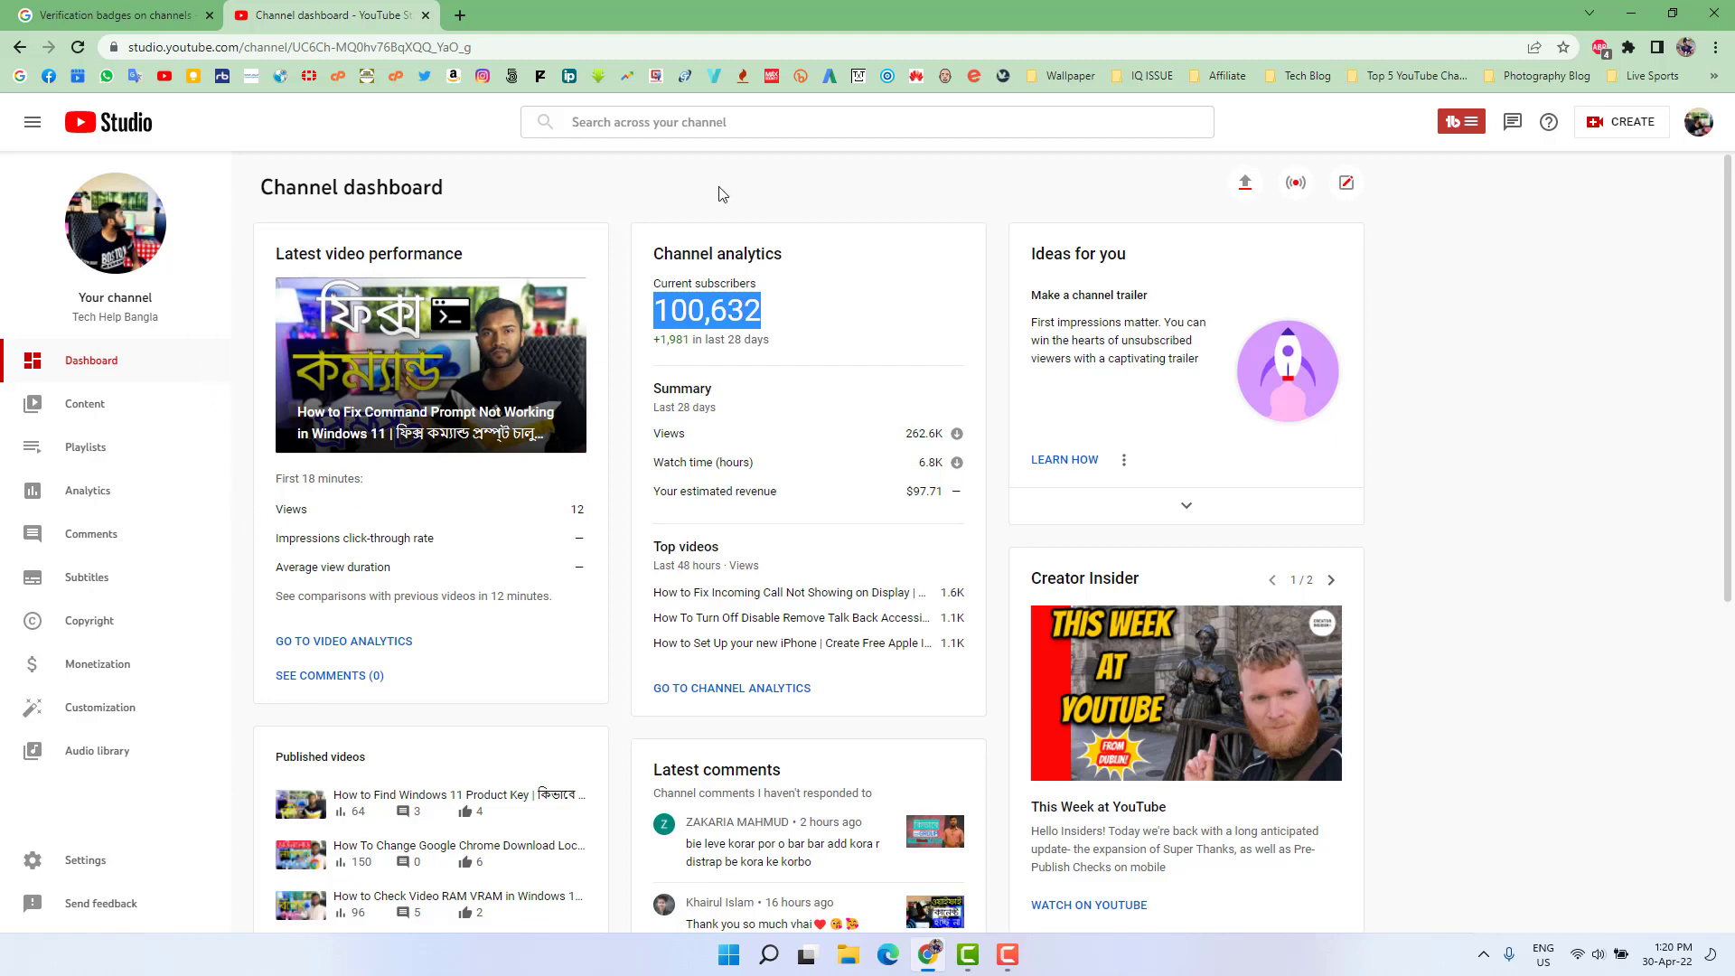
Copy the channel ID from the advanced settings of the YouTube account.
left_click(164, 76)
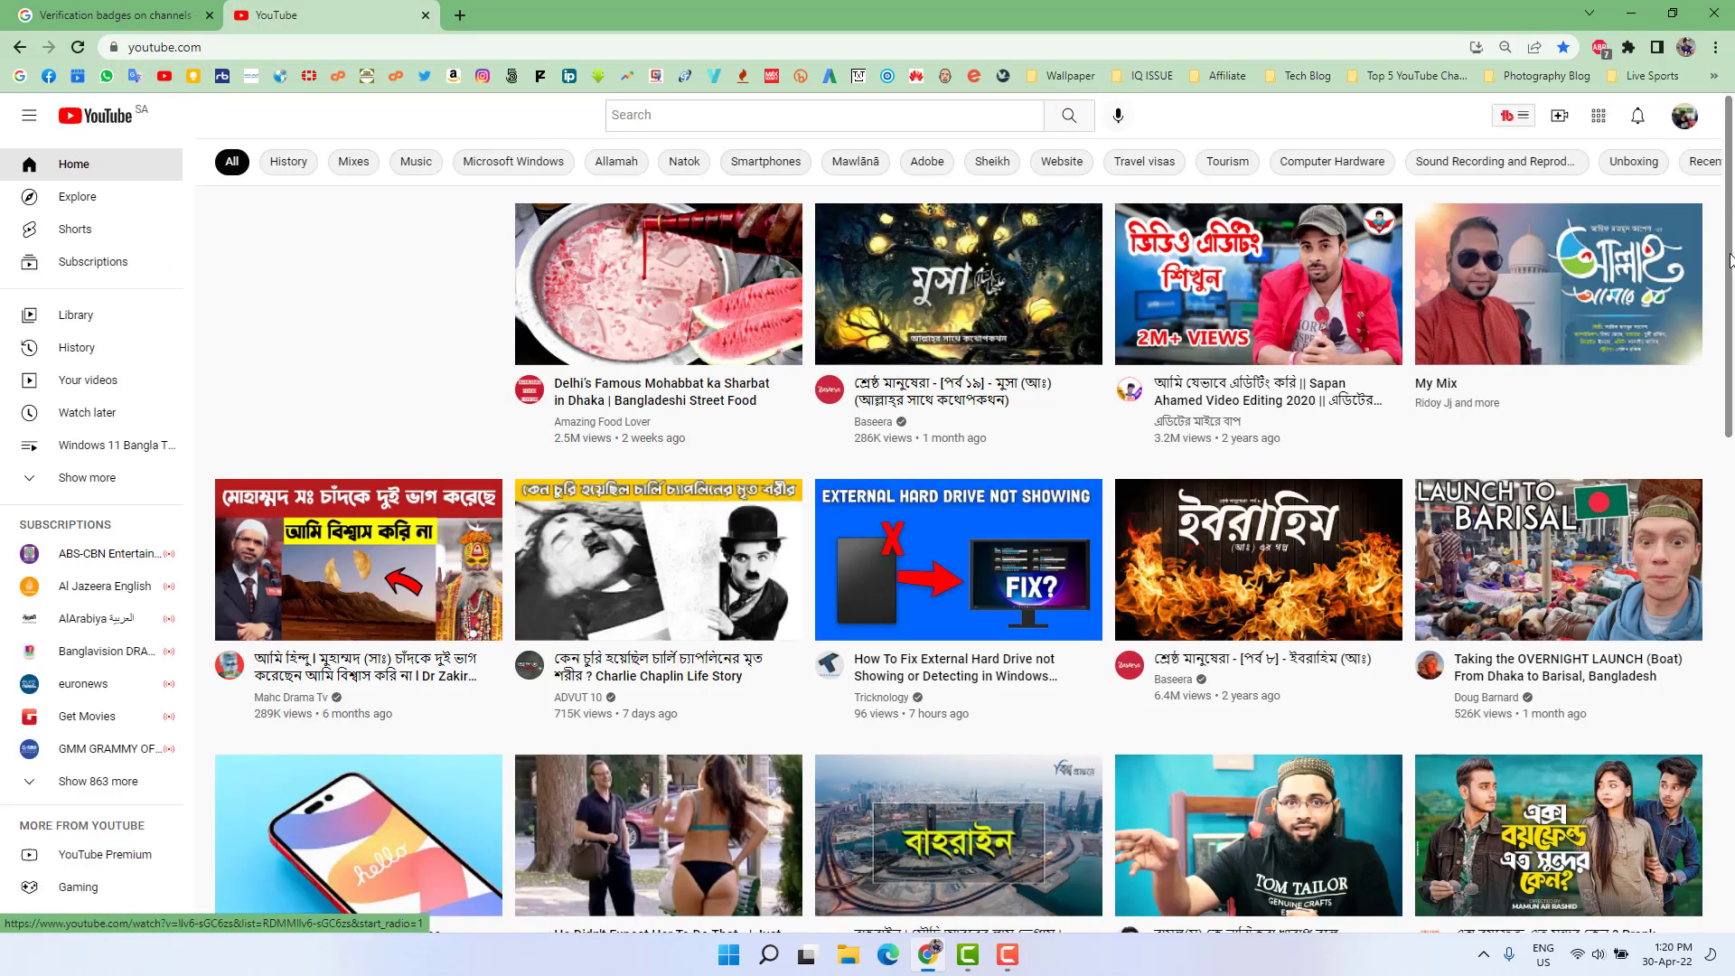
left_click(1686, 122)
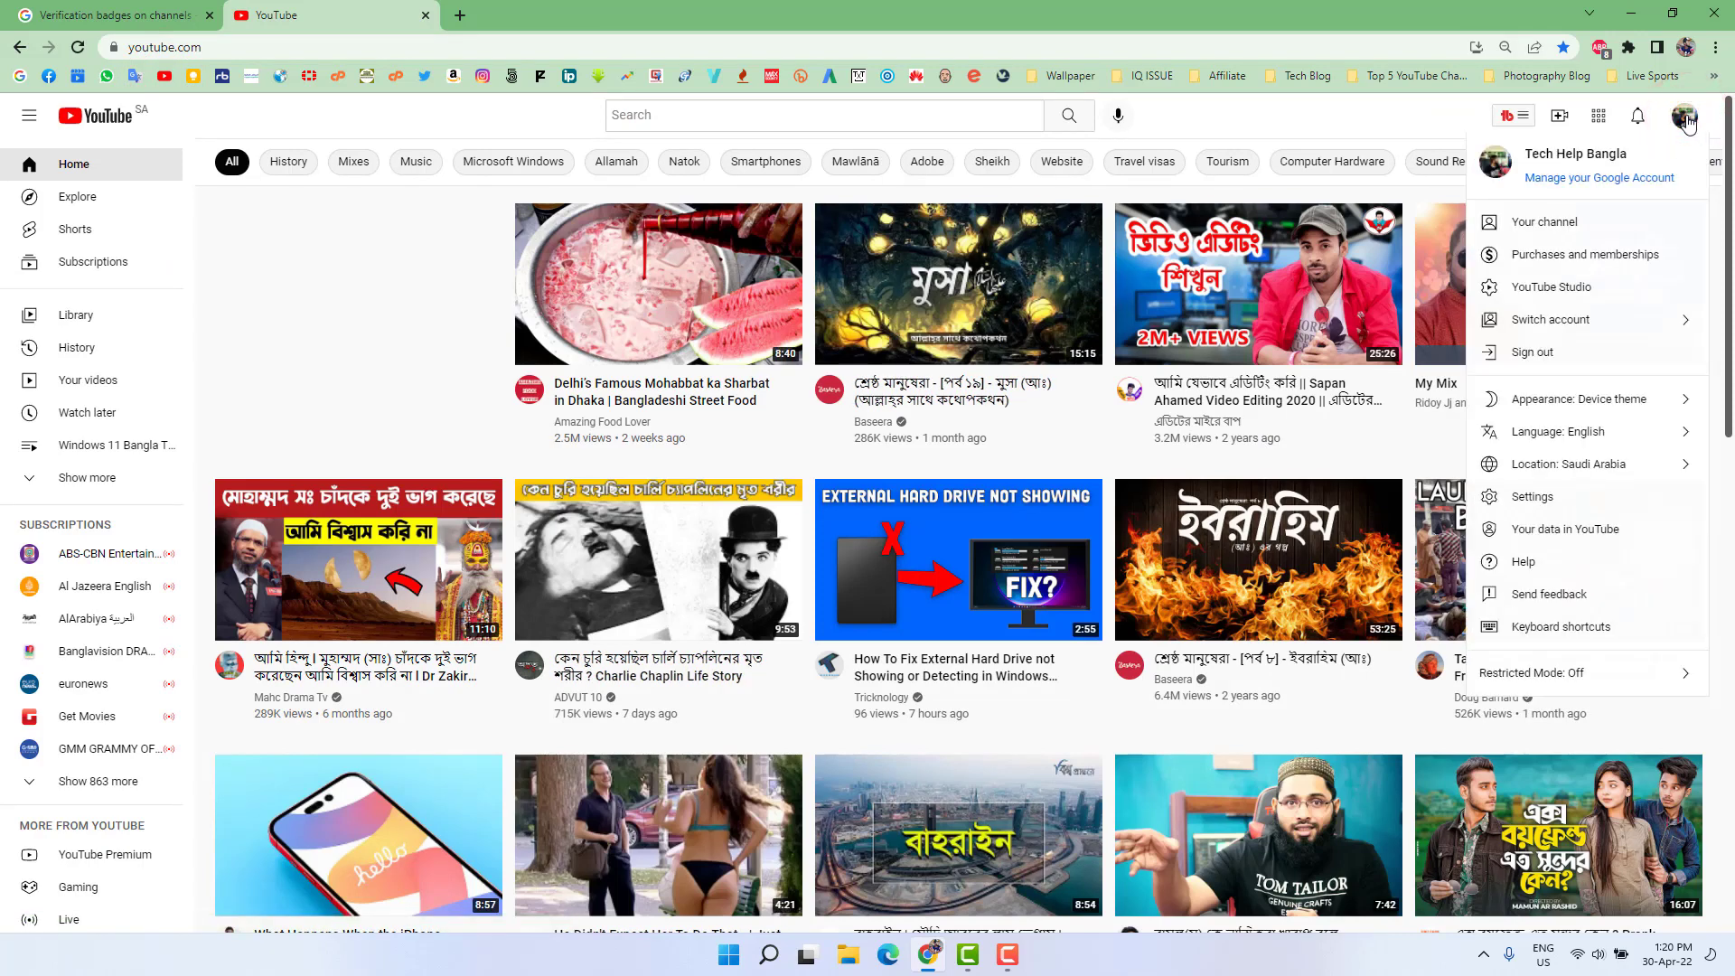
left_click(1533, 503)
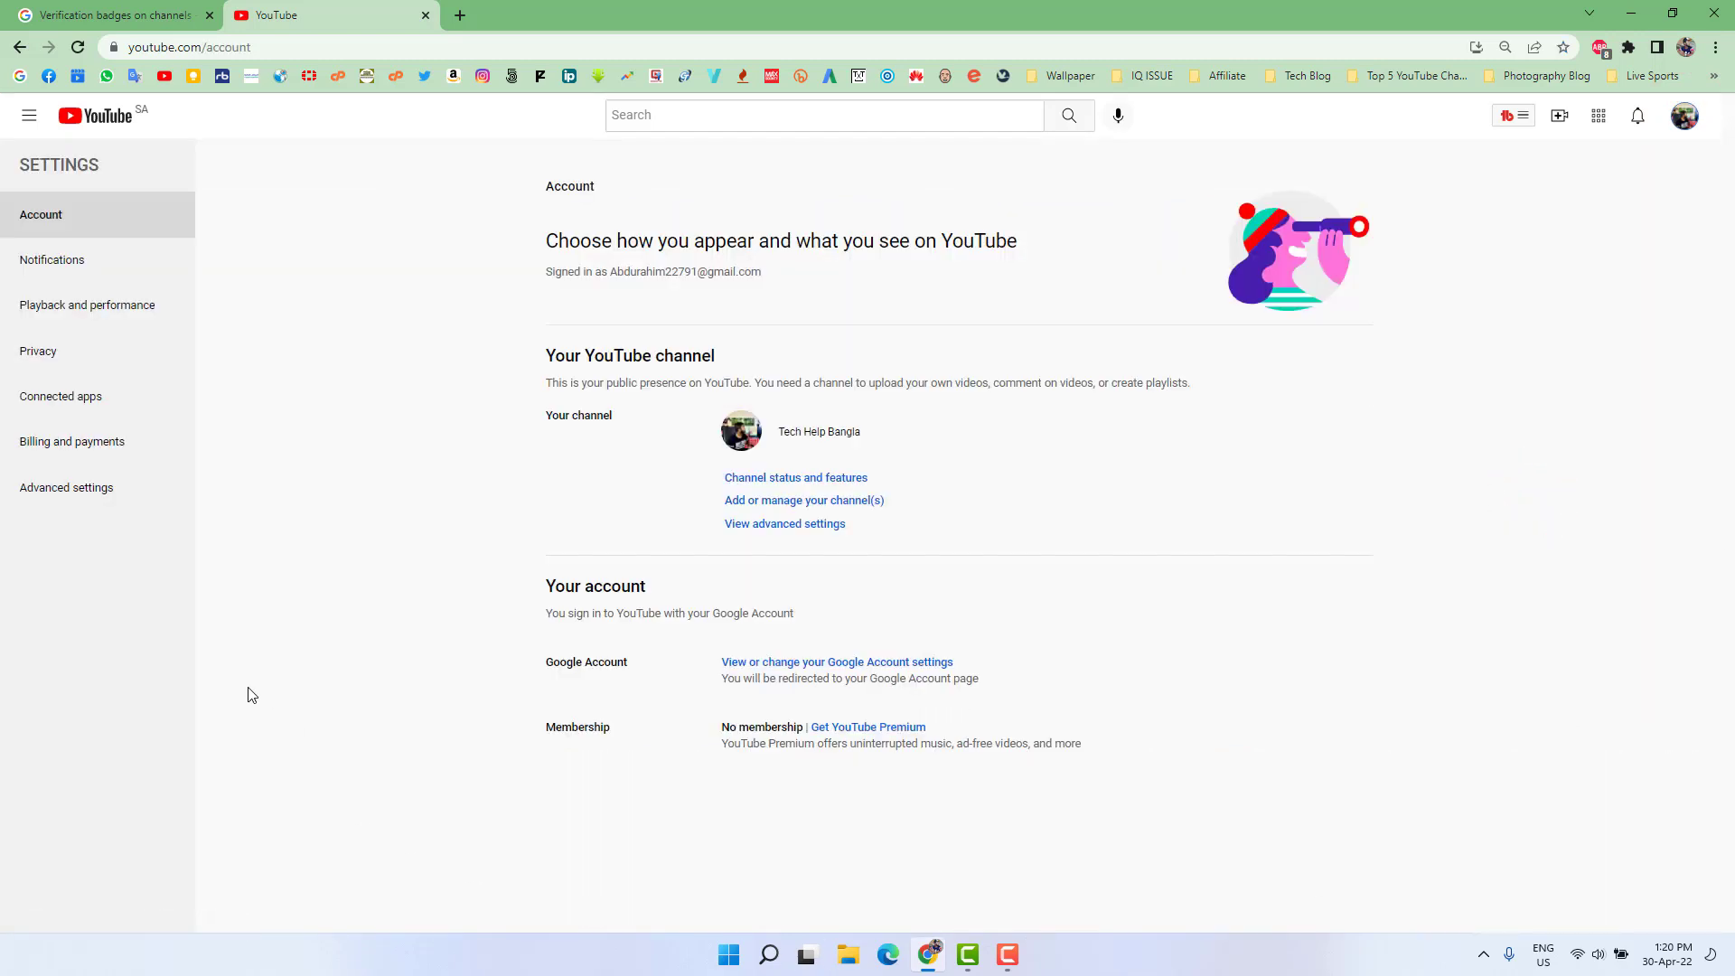
left_click(84, 504)
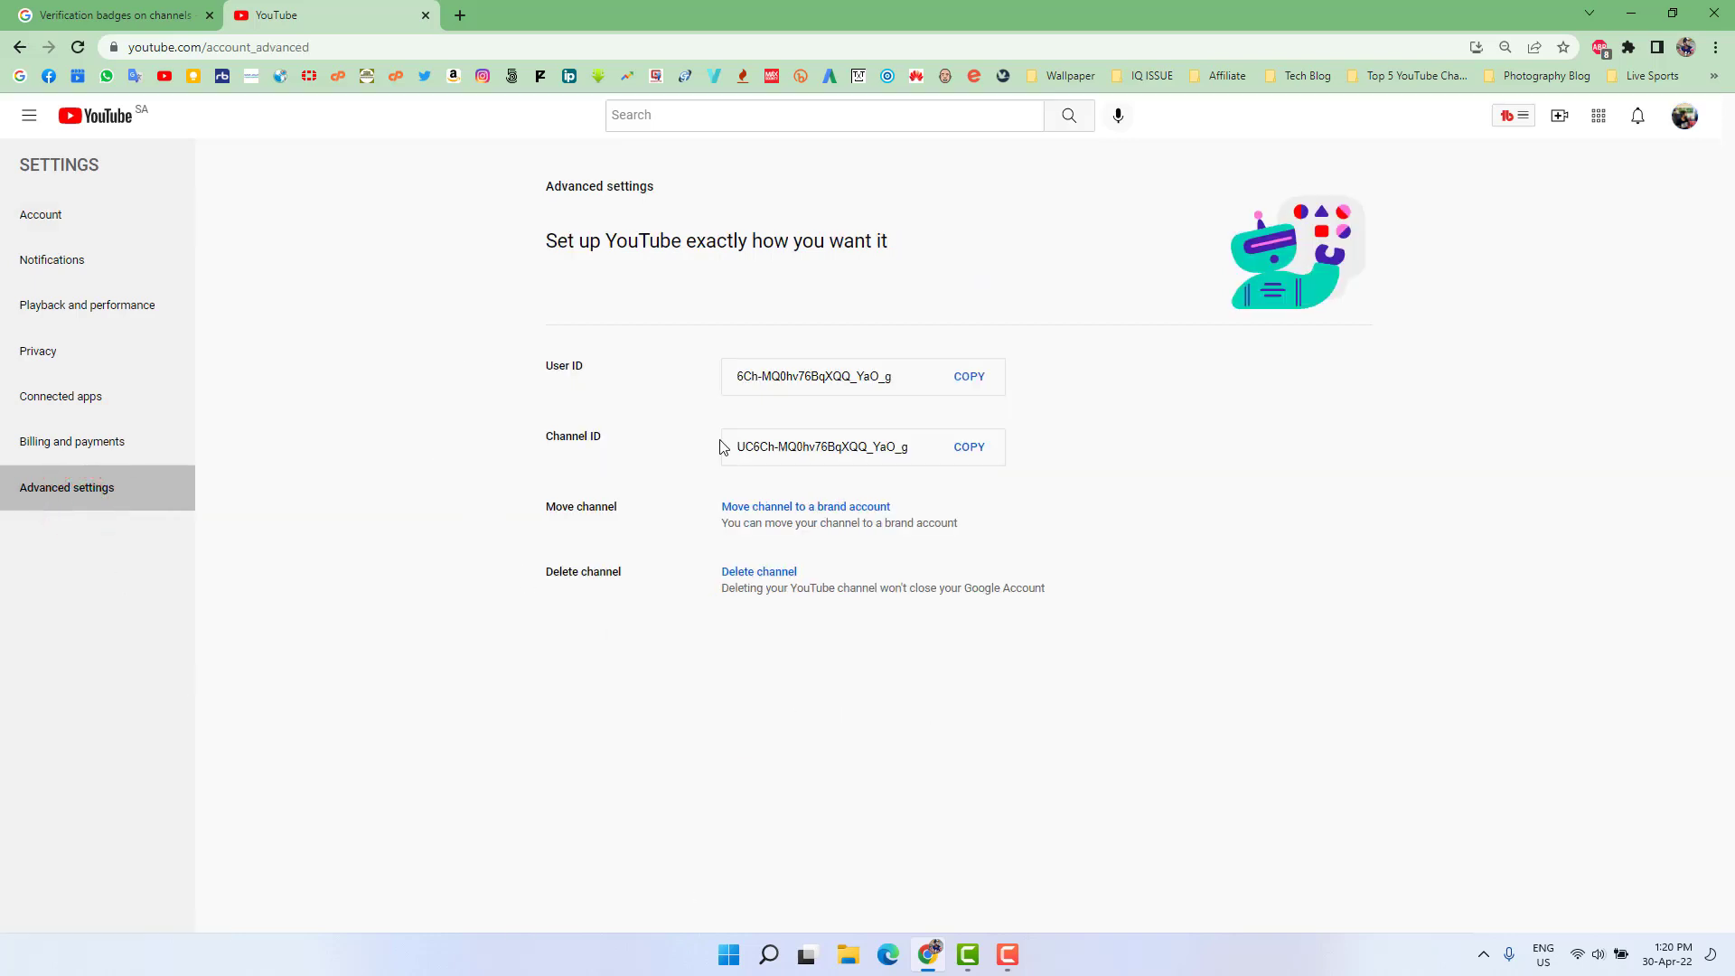
left_click(969, 448)
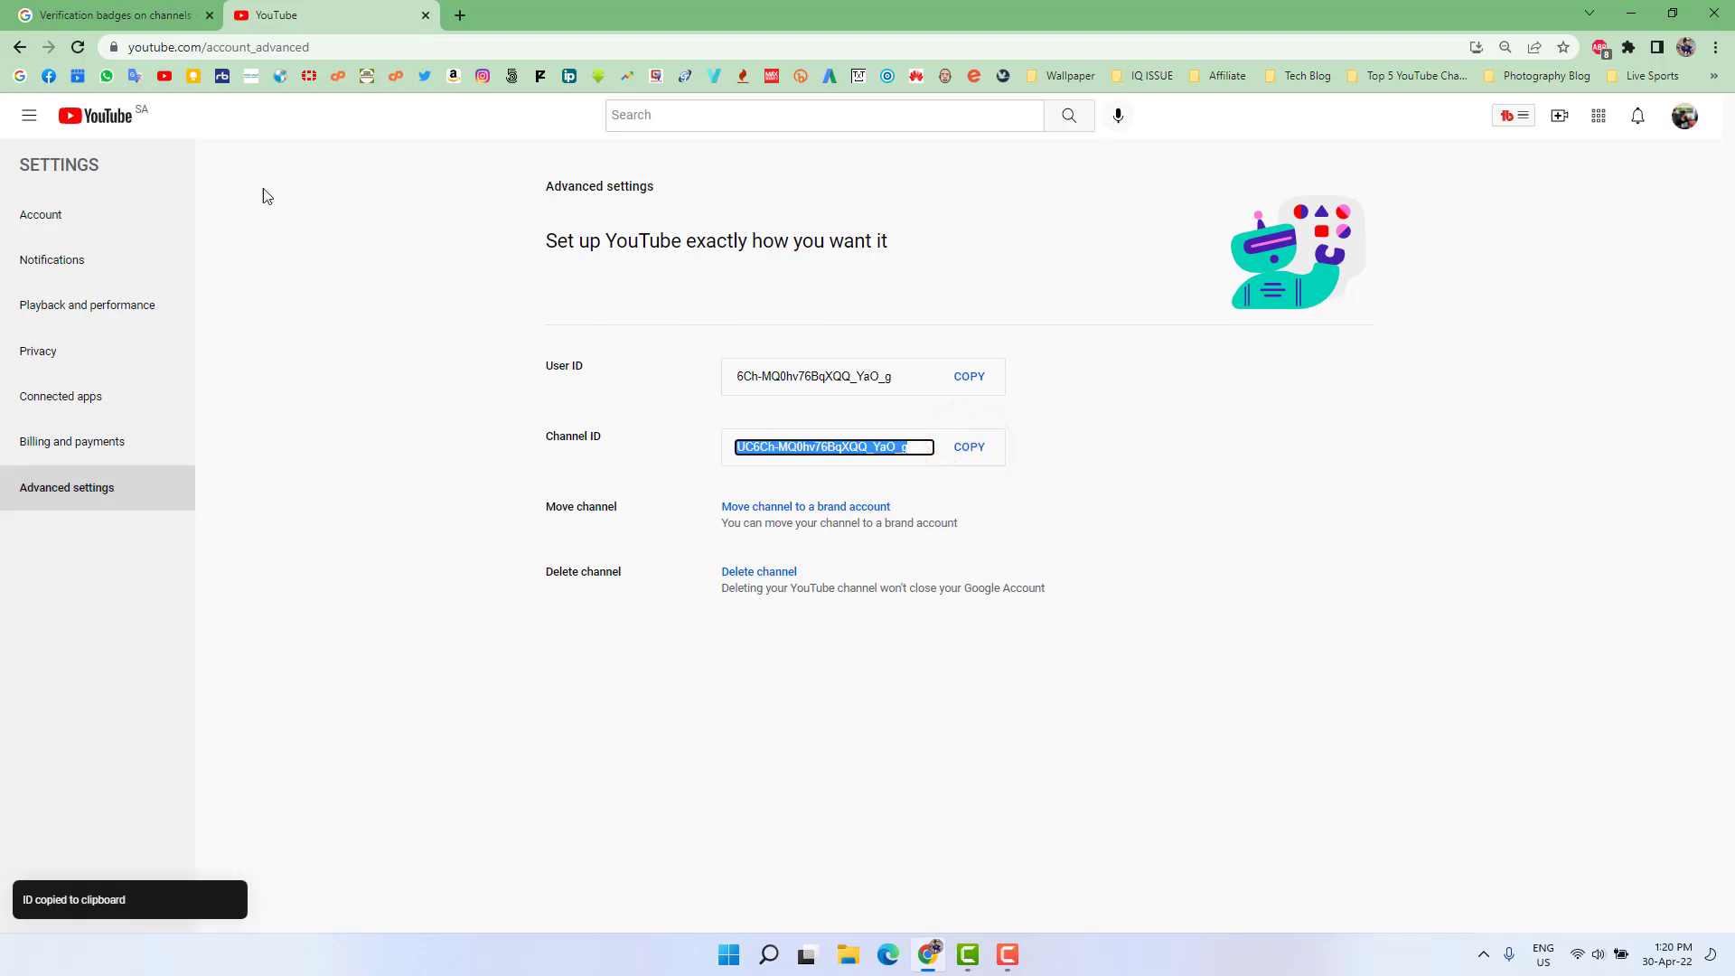
Return to the verification badges help article, place its tab after the YouTube one, and open the channel verification application.
left_click(150, 13)
left_click_drag(169, 11, 375, 13)
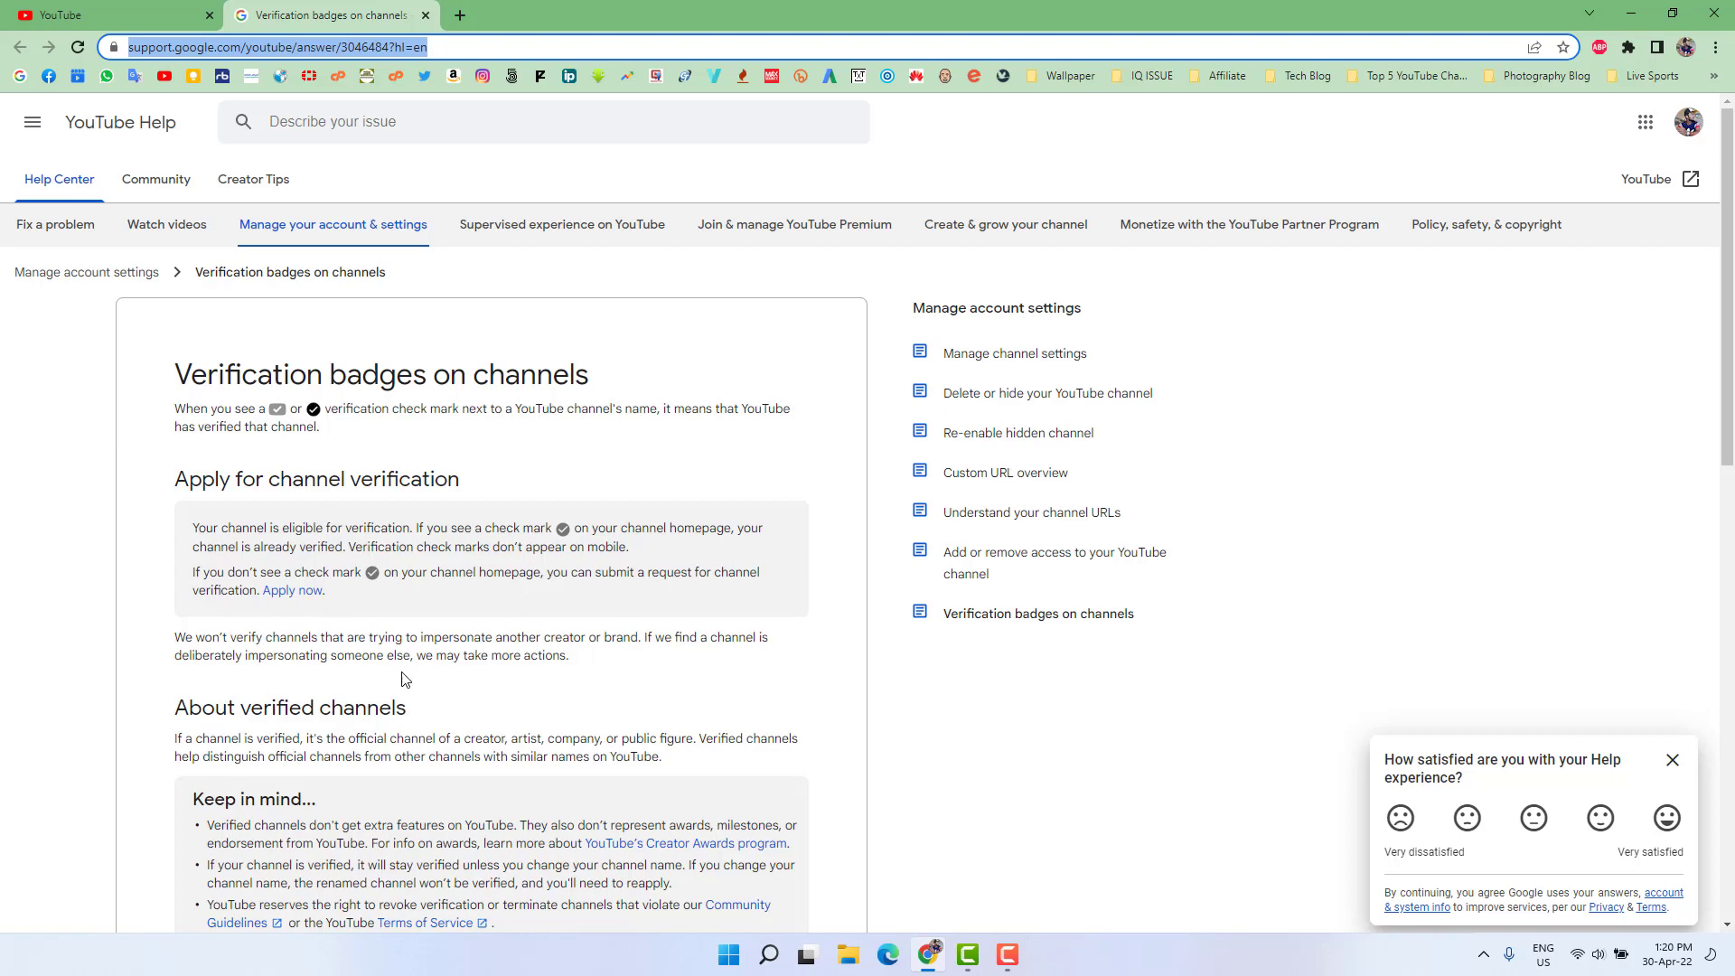
left_click(296, 591)
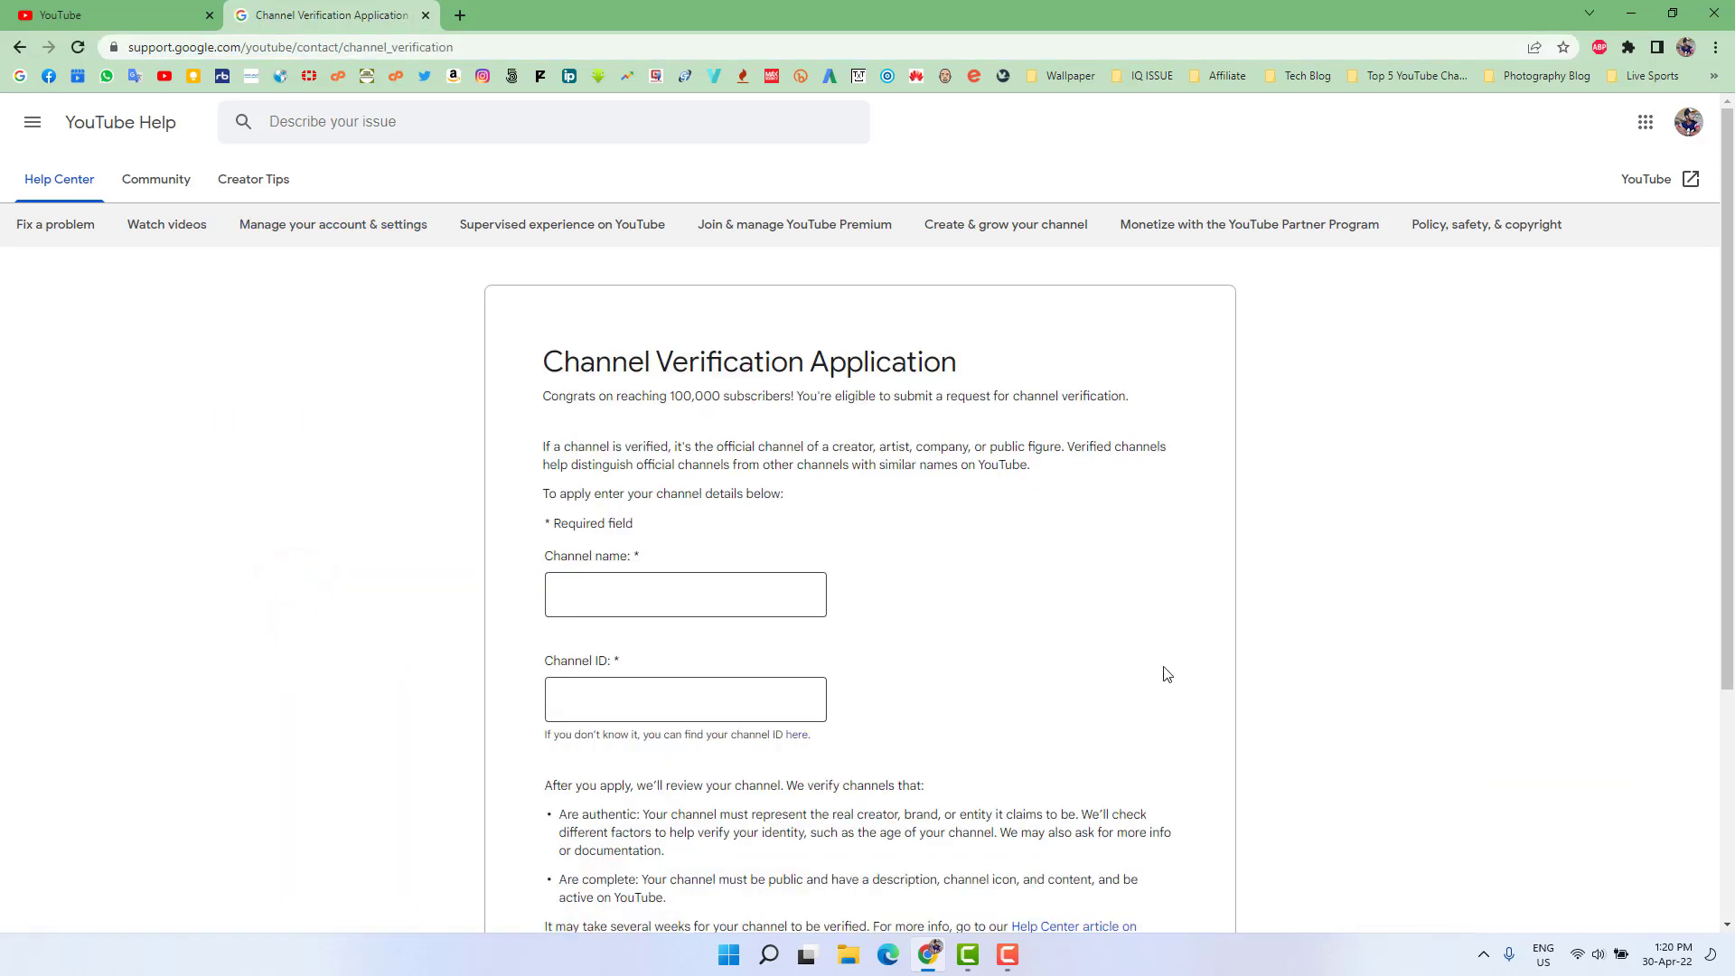
Fill in the application with the channel name Tech Help Bangla and the copied channel ID.
left_click(740, 599)
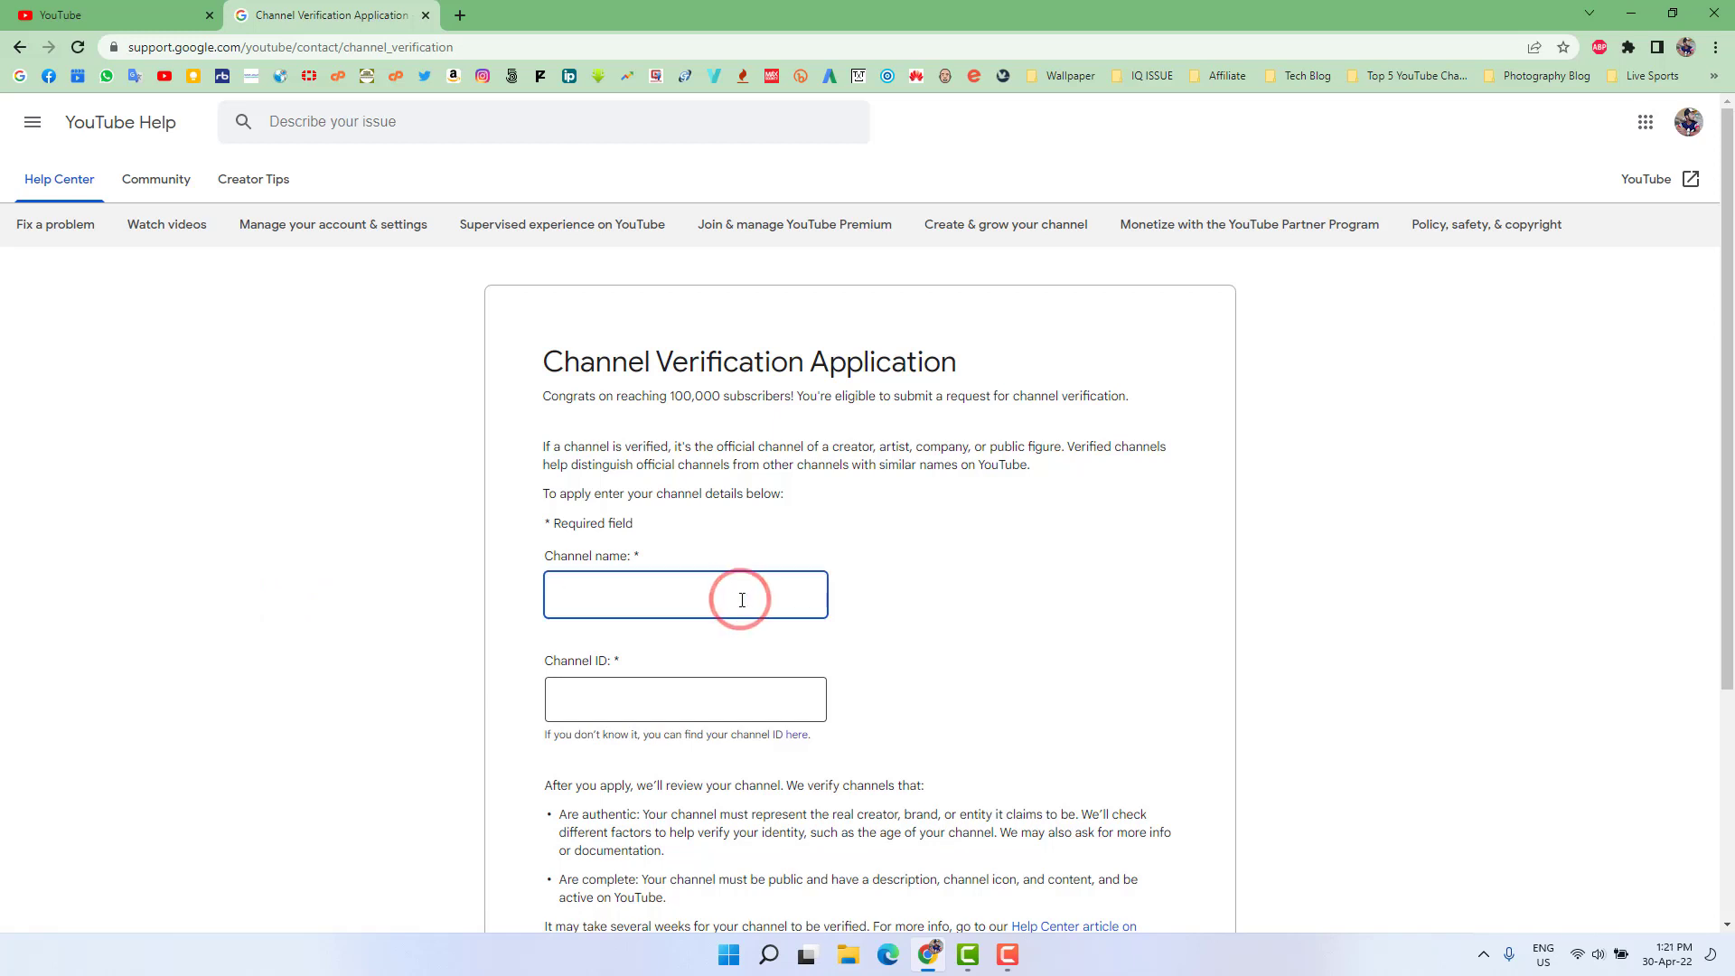
type("Tech Help Bangla")
left_click(701, 687)
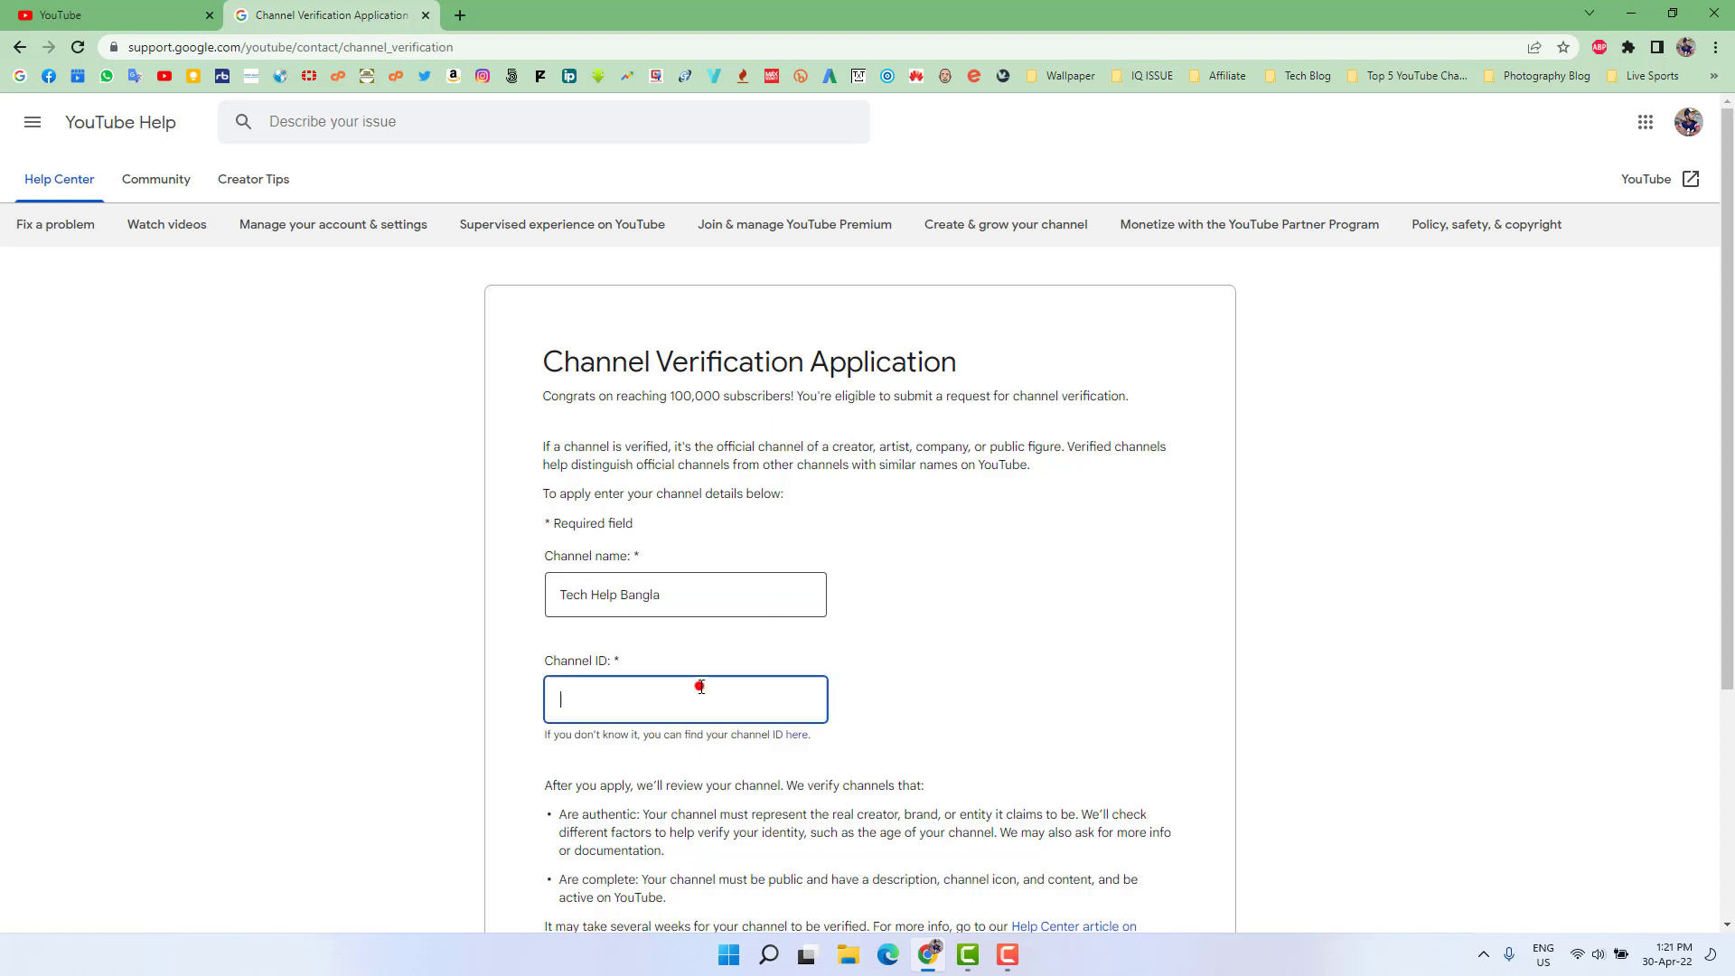
key("ctrl+v")
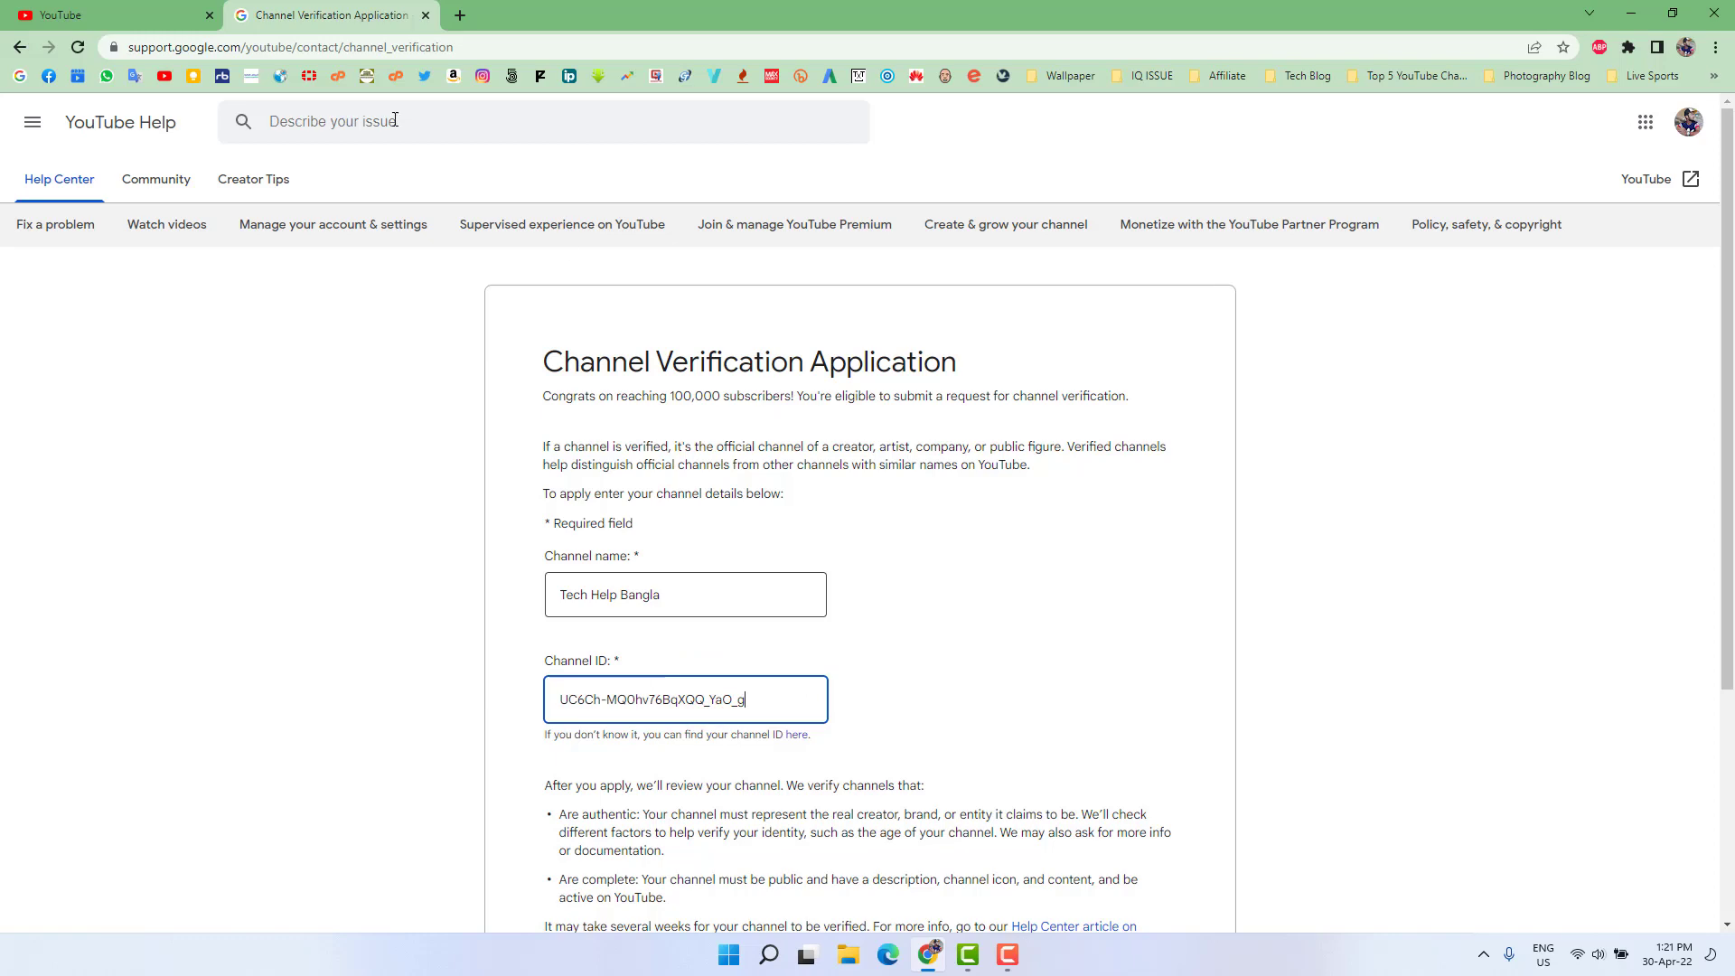
Compare the entered channel ID with the one in the YouTube advanced settings and submit the verification application.
left_click(102, 9)
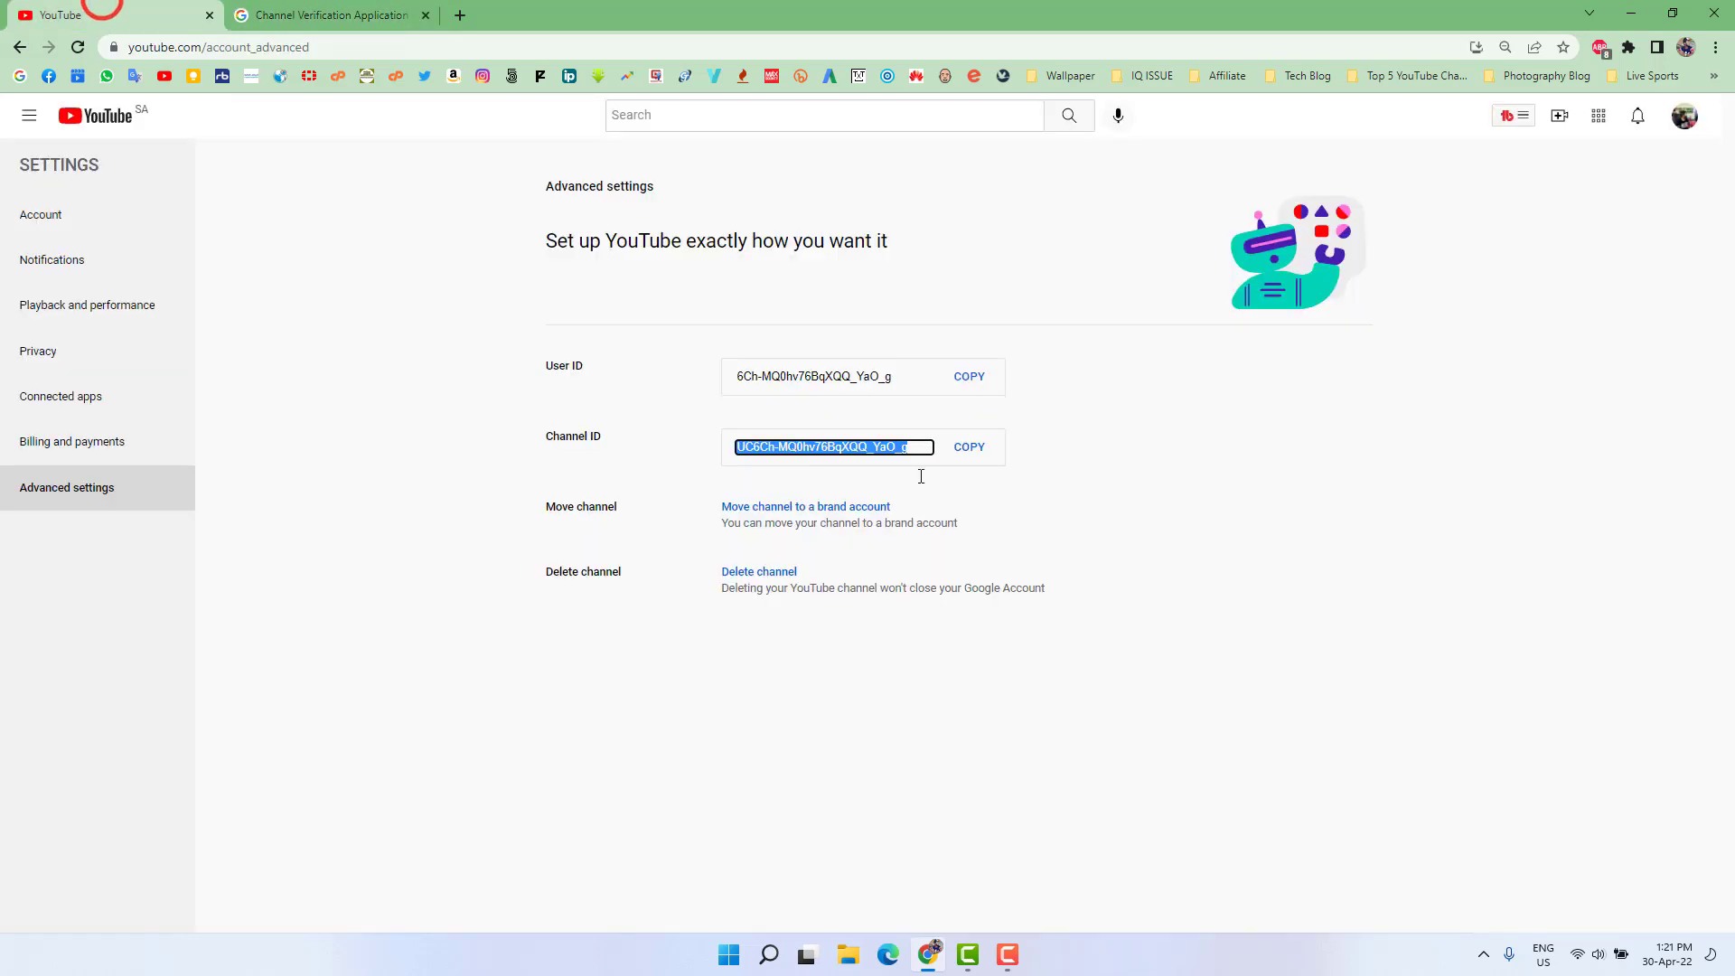
left_click(341, 15)
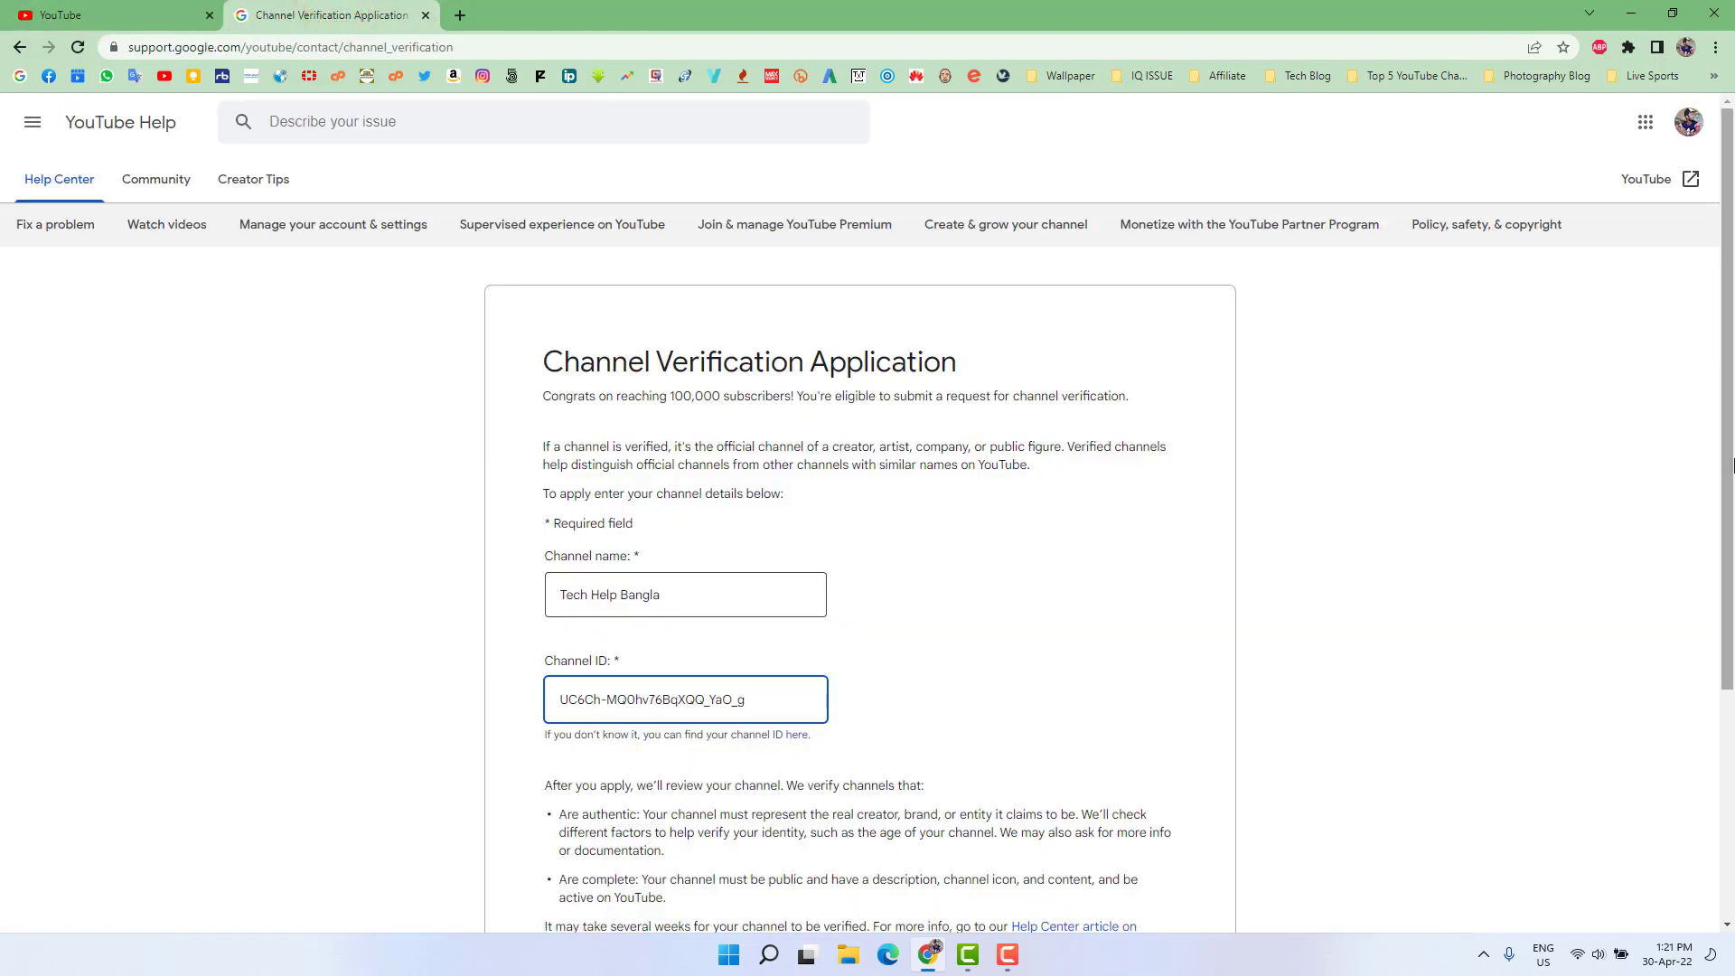
left_click_drag(1729, 441, 1732, 638)
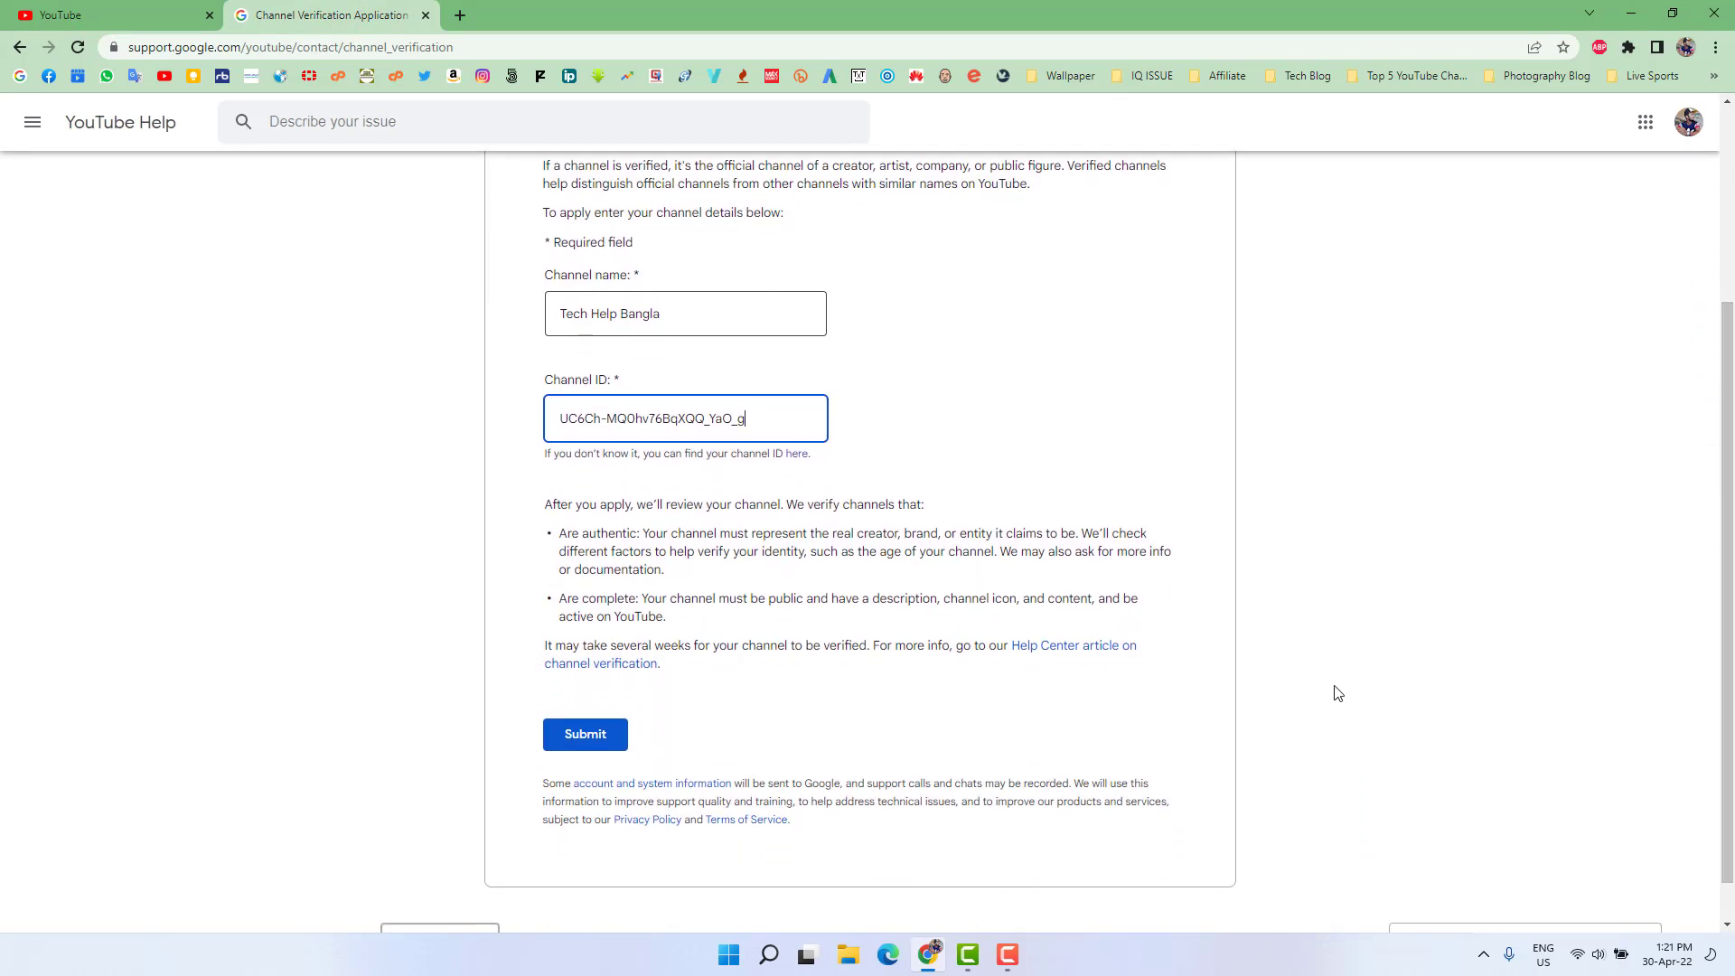
left_click(585, 736)
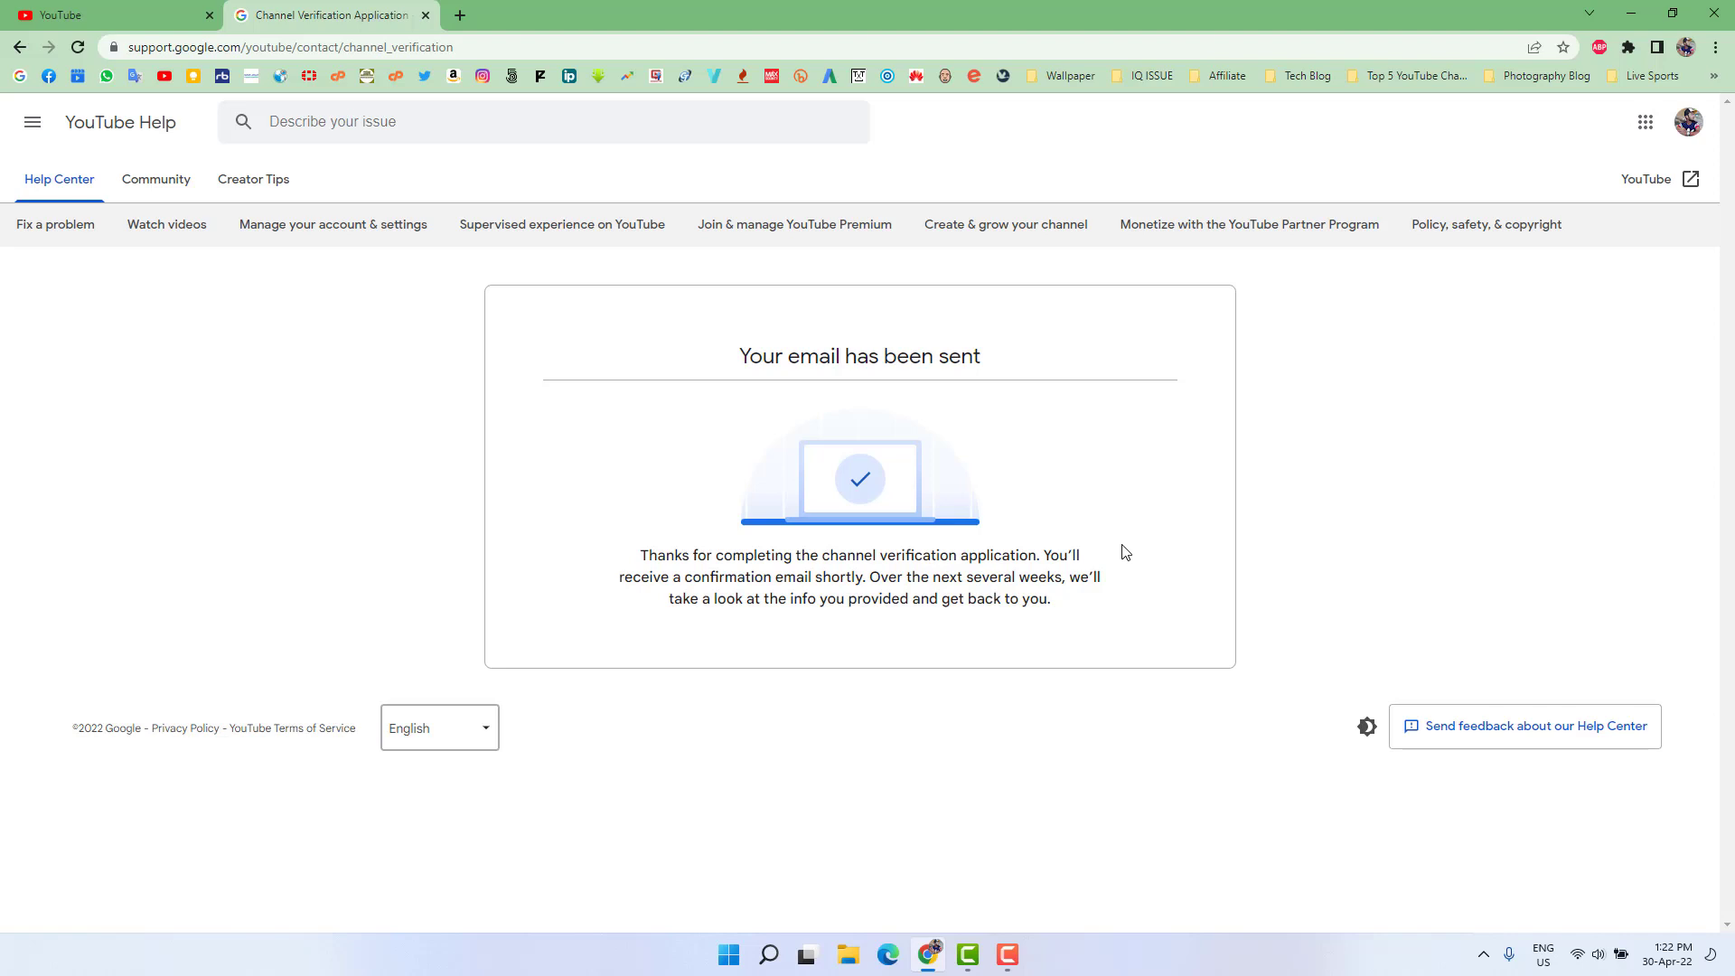
Open Gmail in a new tab and read the "Channel Verification Application Received" email.
left_click(109, 15)
left_click(460, 15)
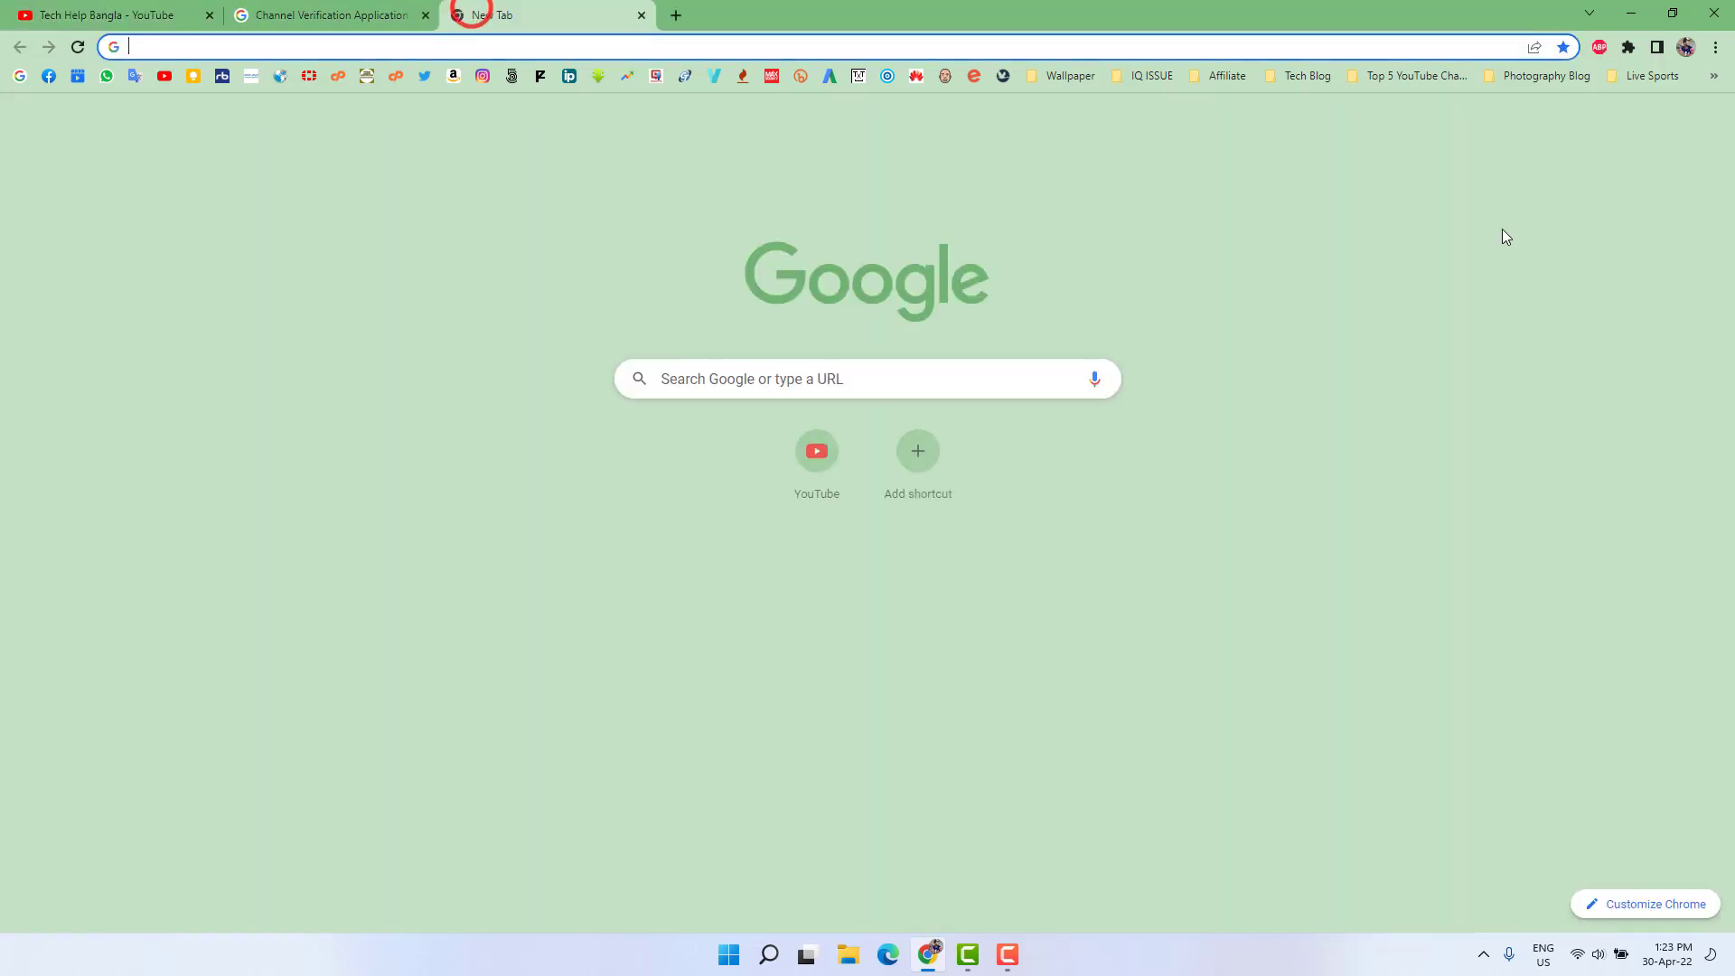
left_click(1559, 126)
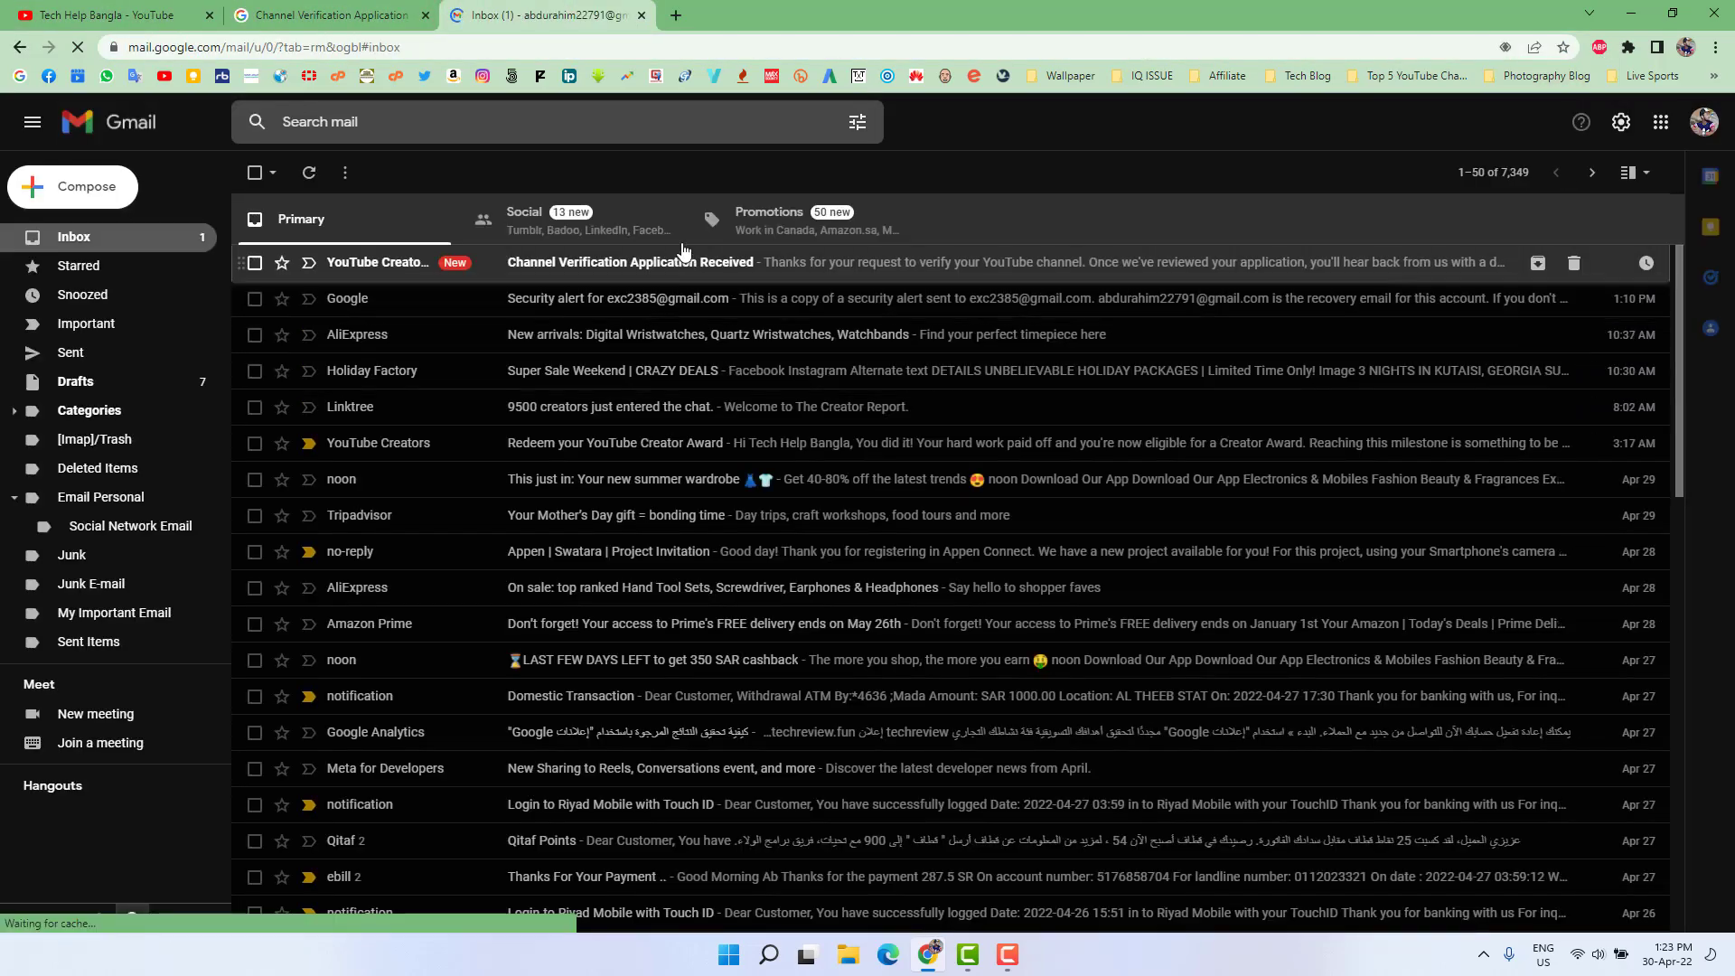
left_click(679, 262)
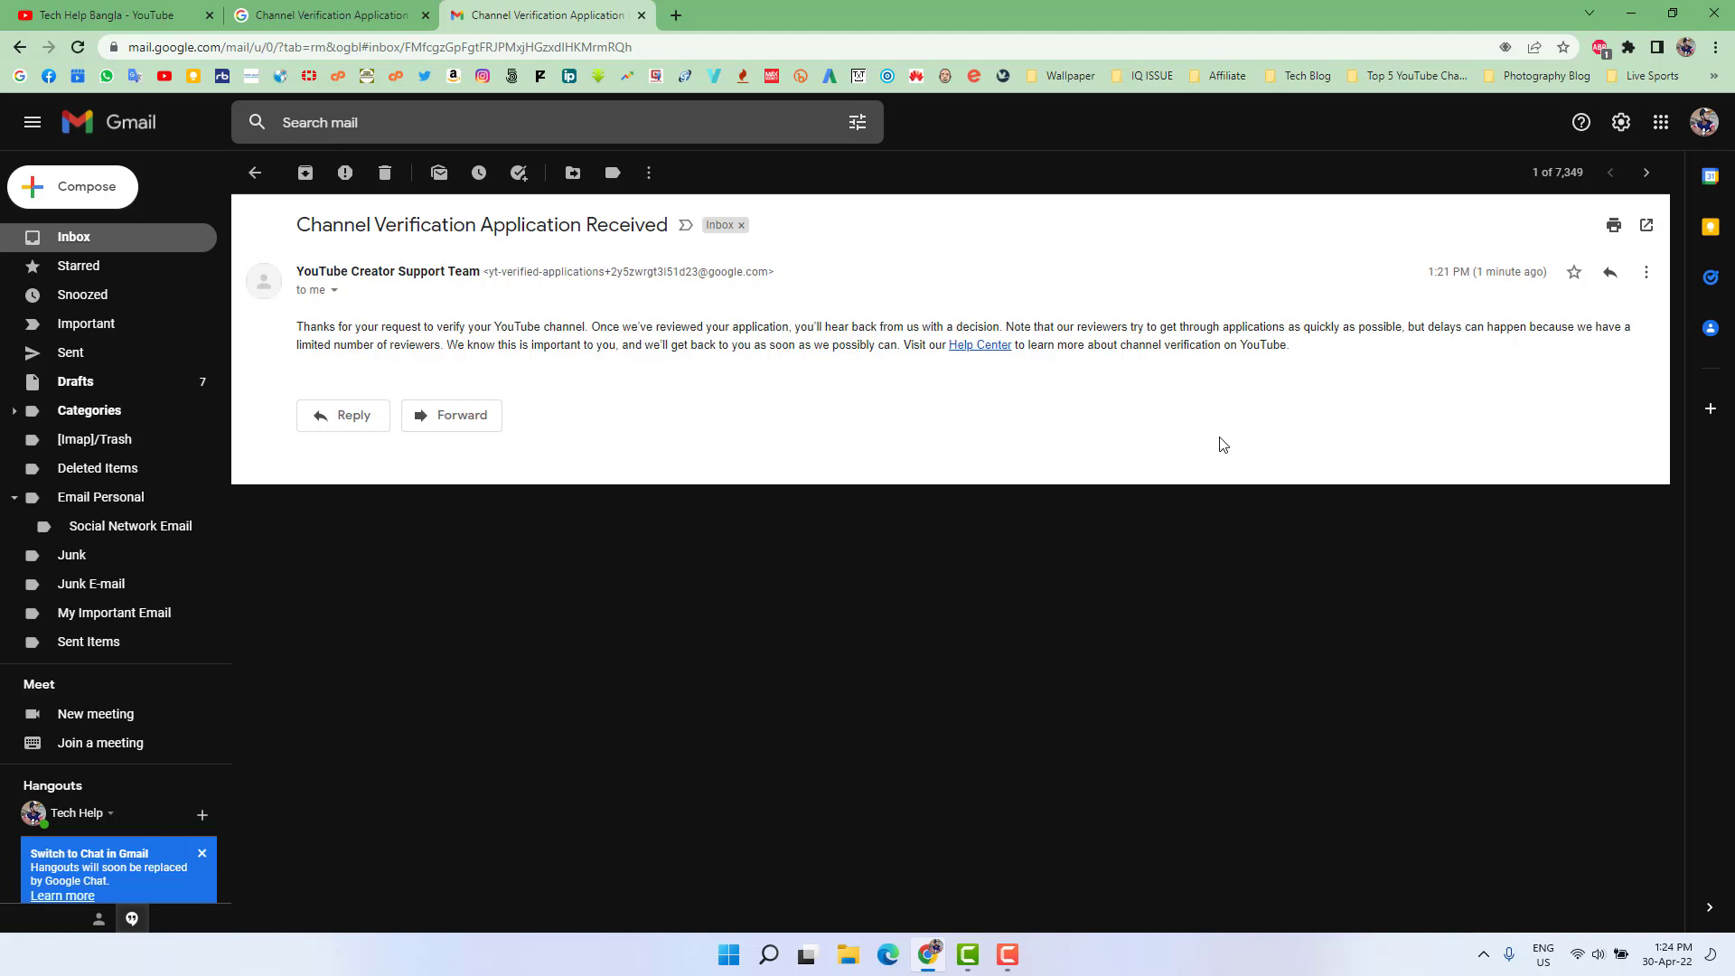
Check the channel name on the YouTube channel page, and open the "Channel Verification Badge Approved" email in Gmail.
left_click(131, 12)
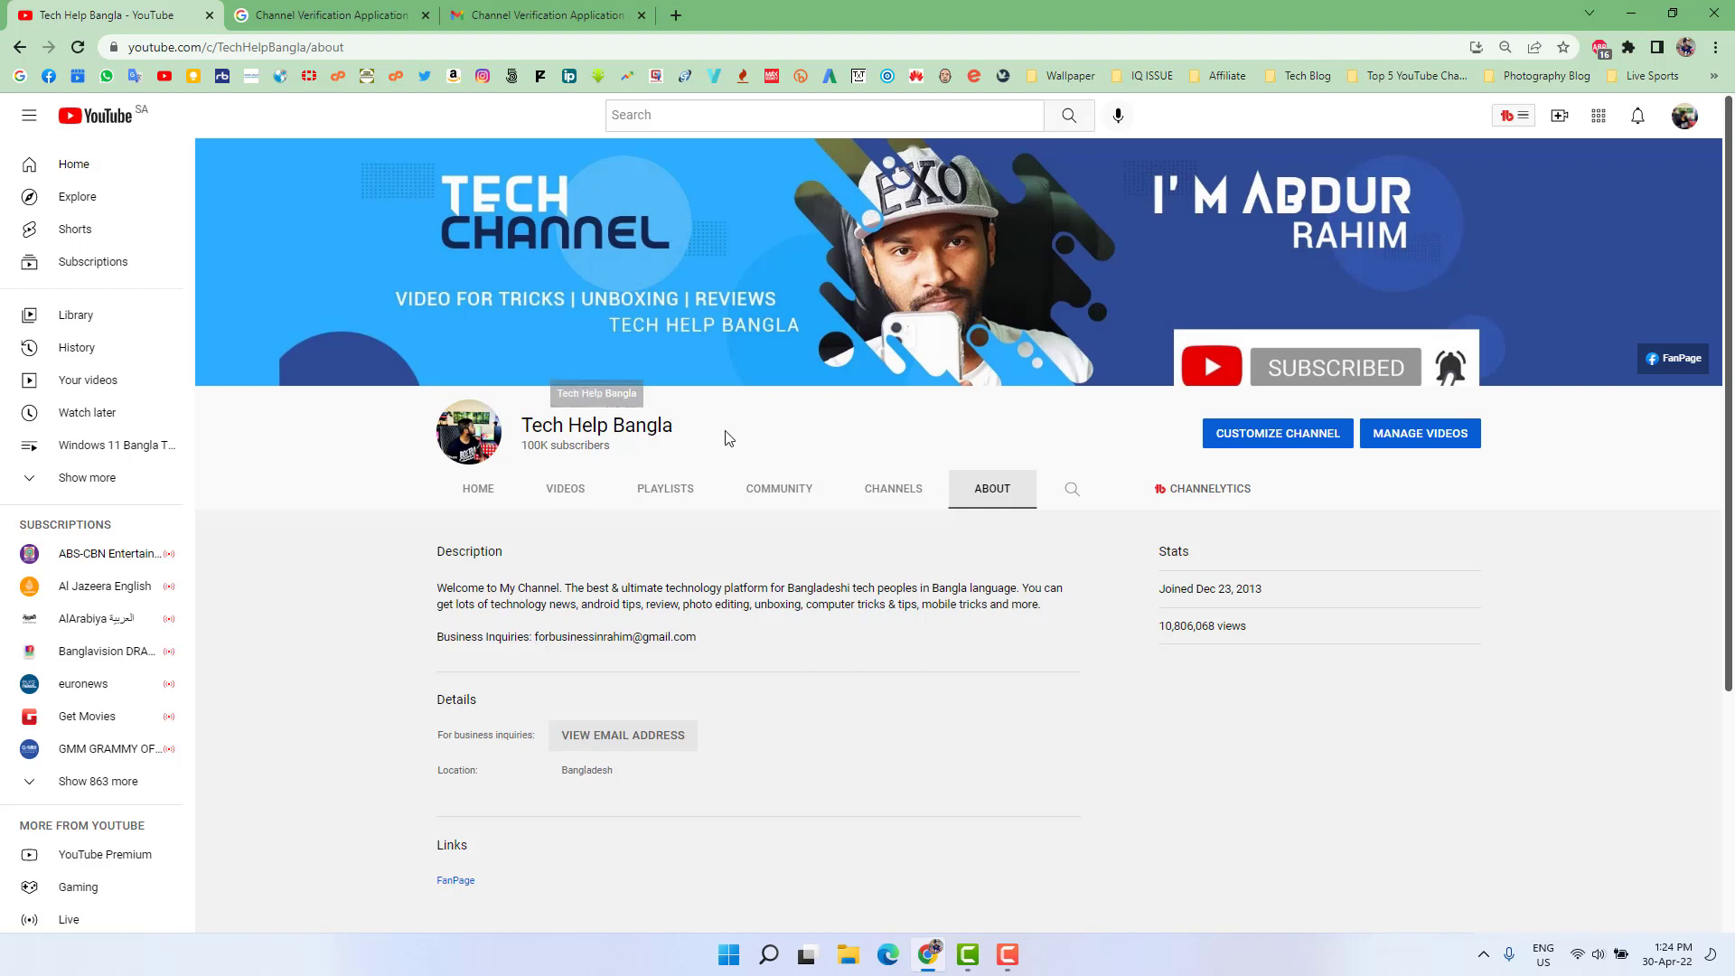
left_click(579, 503)
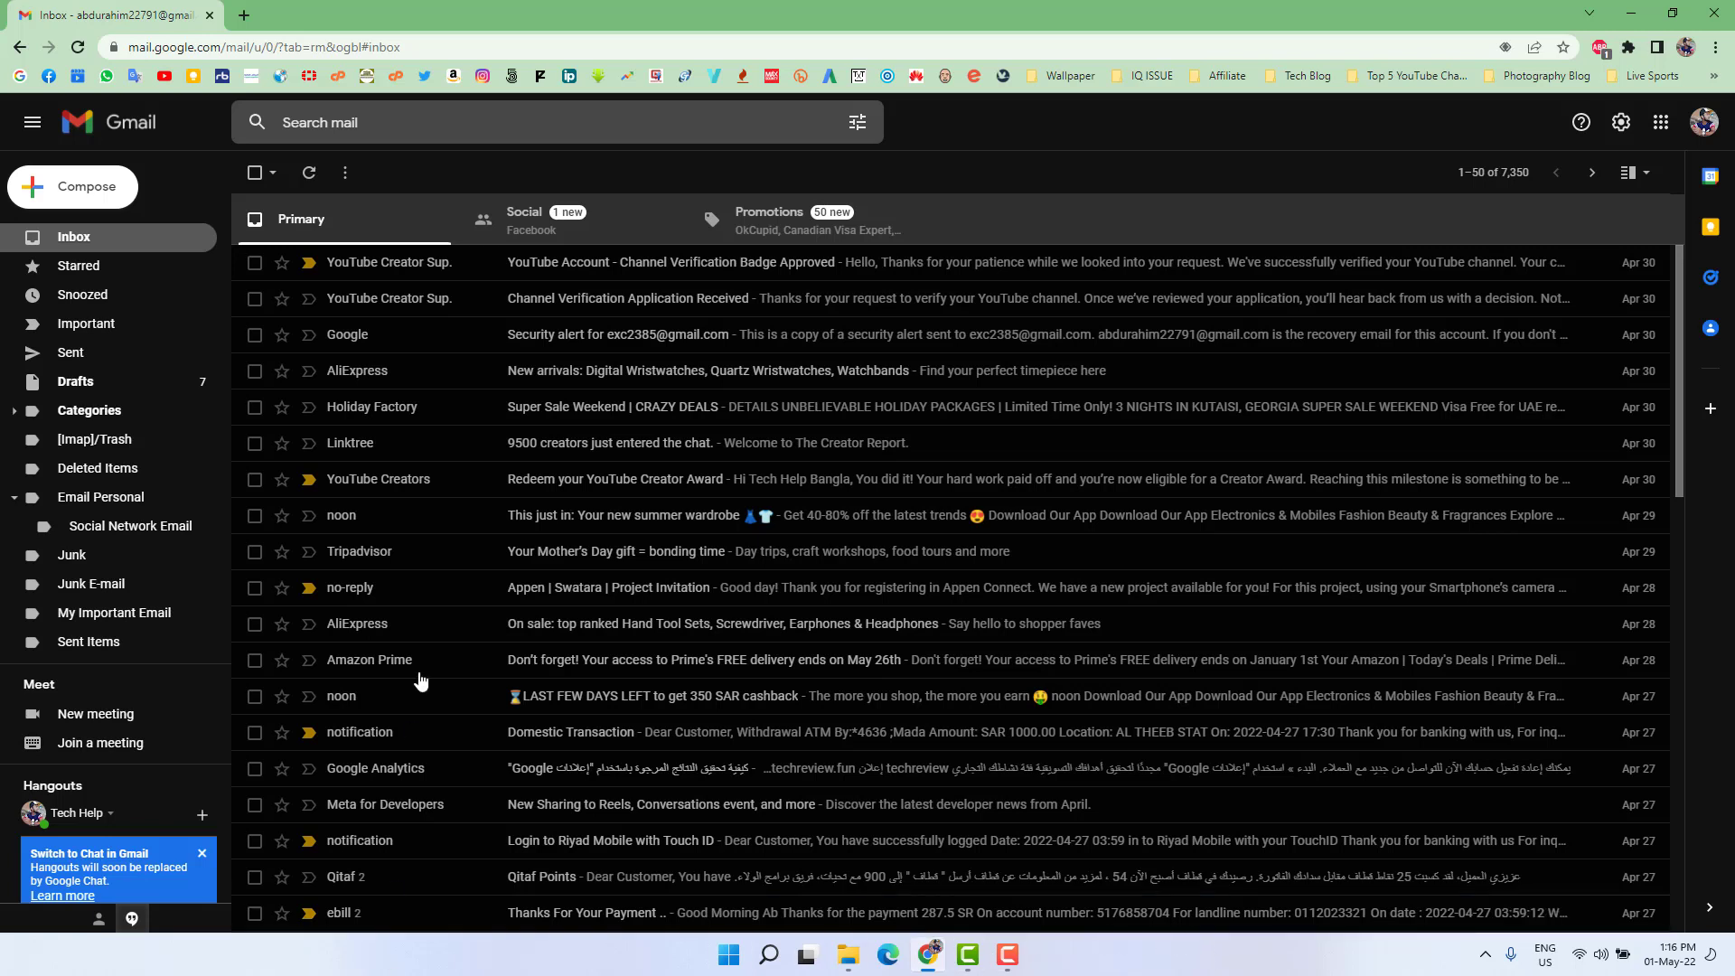
left_click(631, 264)
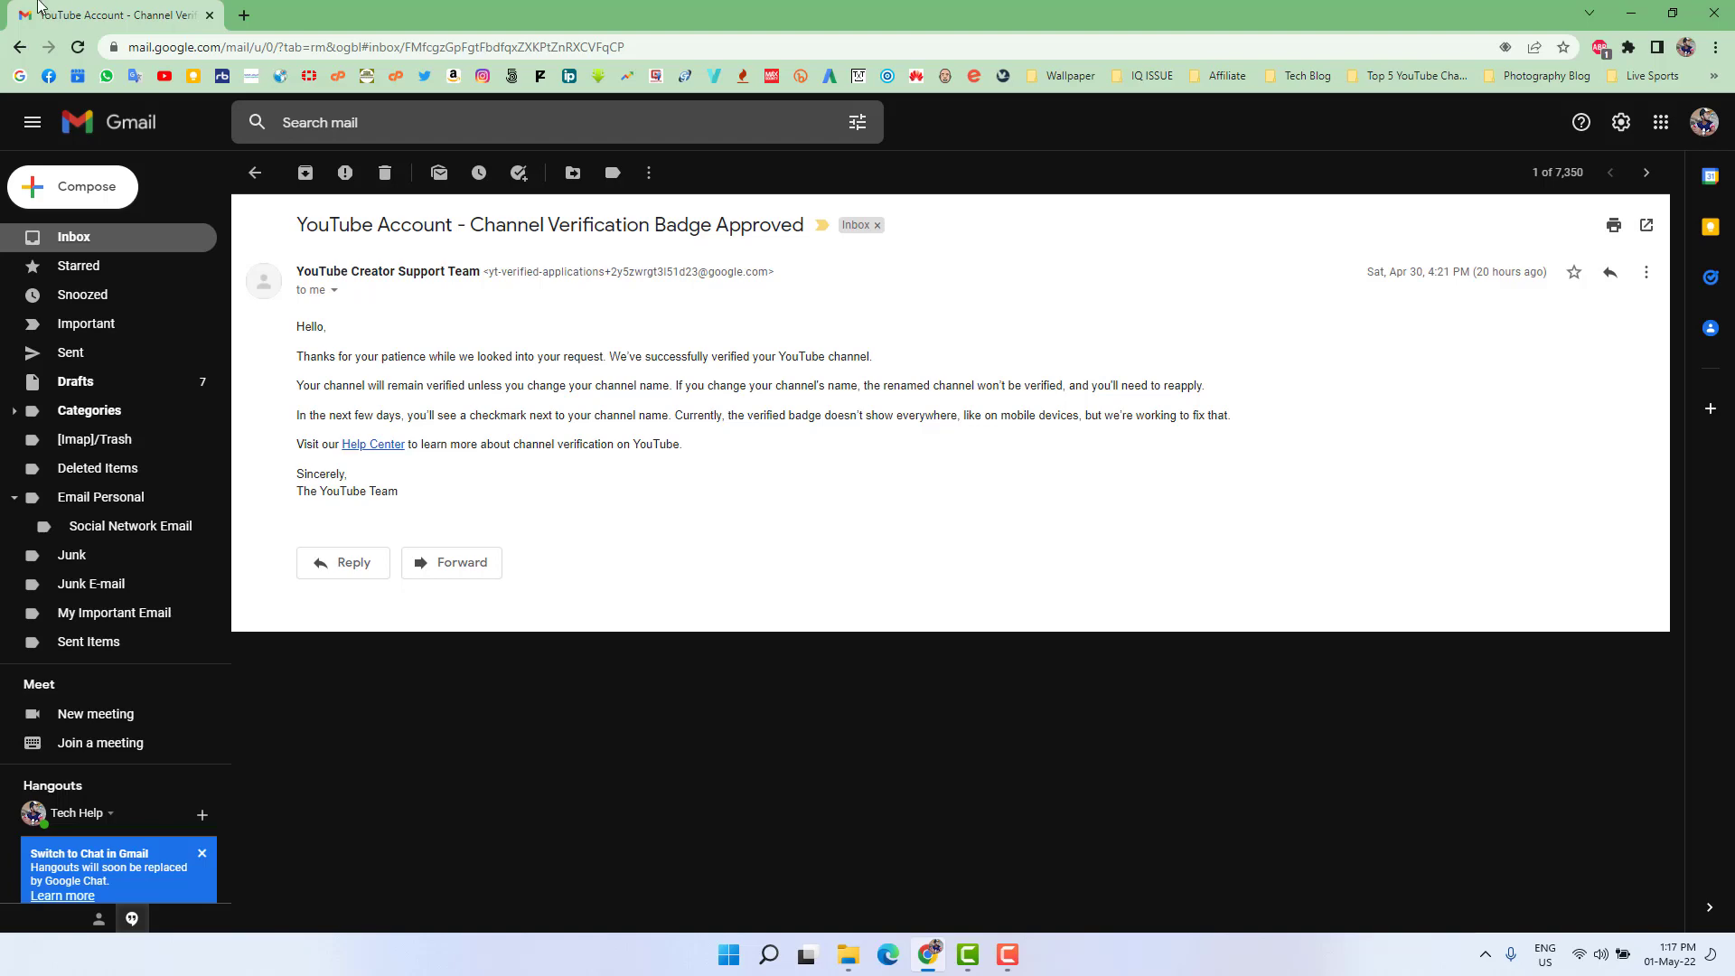
Open YouTube in a new tab and go to your own channel page to check for the verification badge.
left_click(243, 15)
left_click(164, 78)
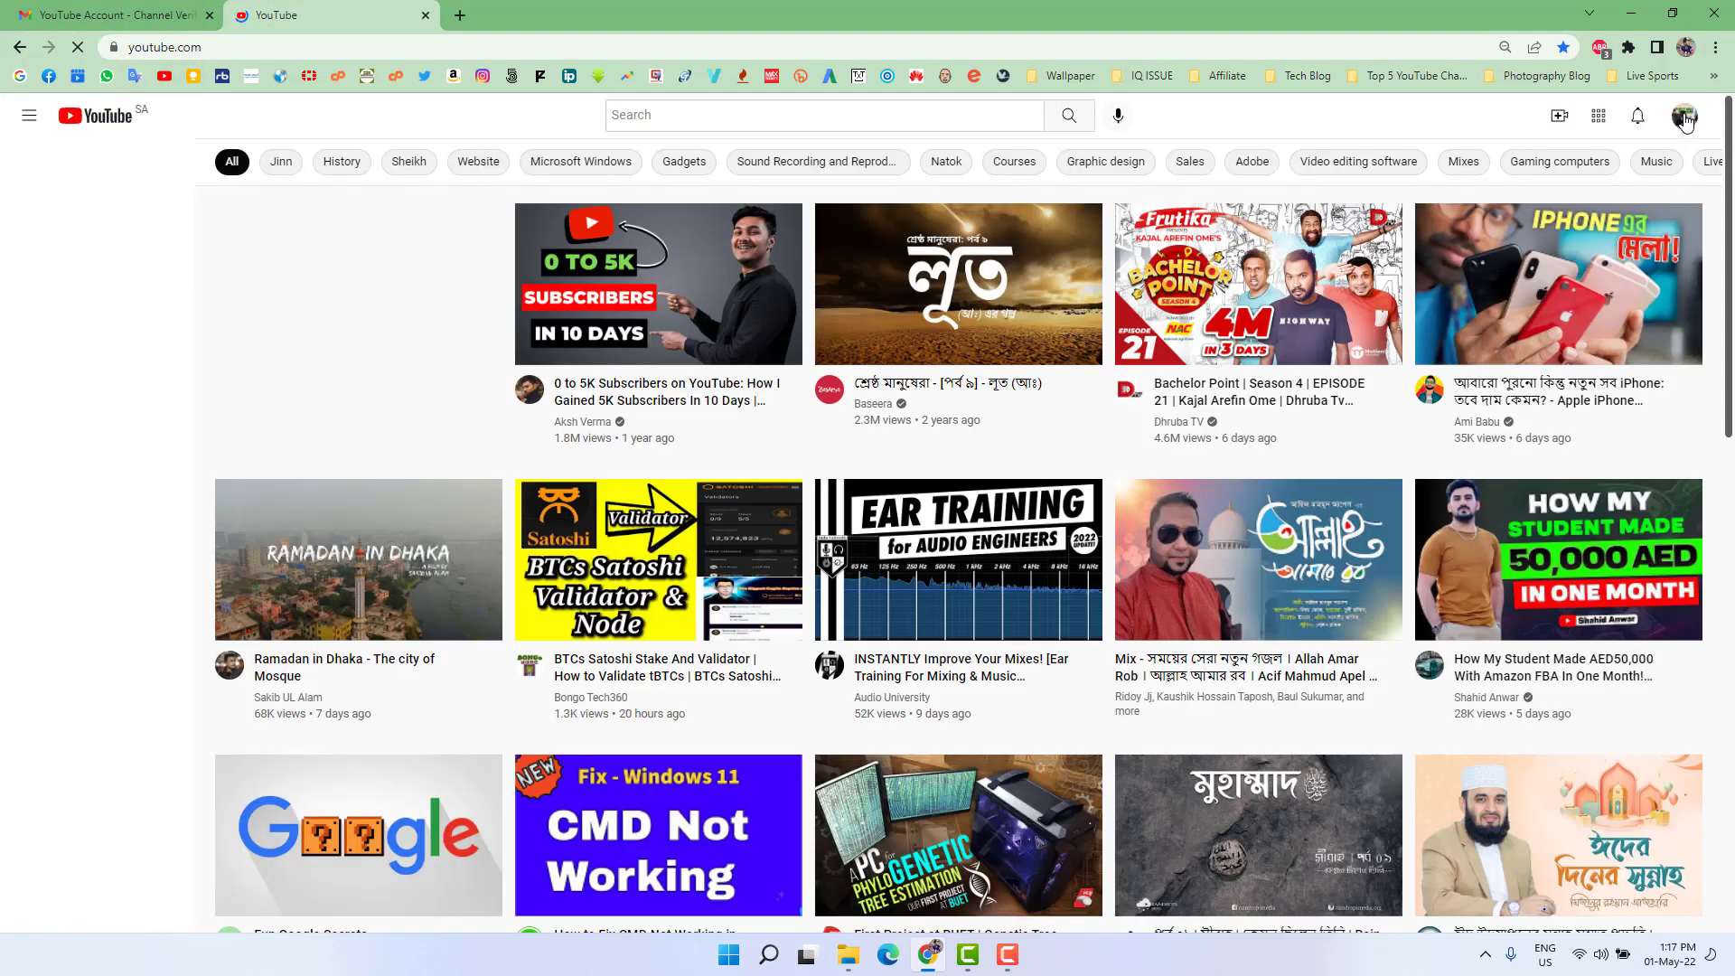
left_click(1684, 115)
left_click(1545, 227)
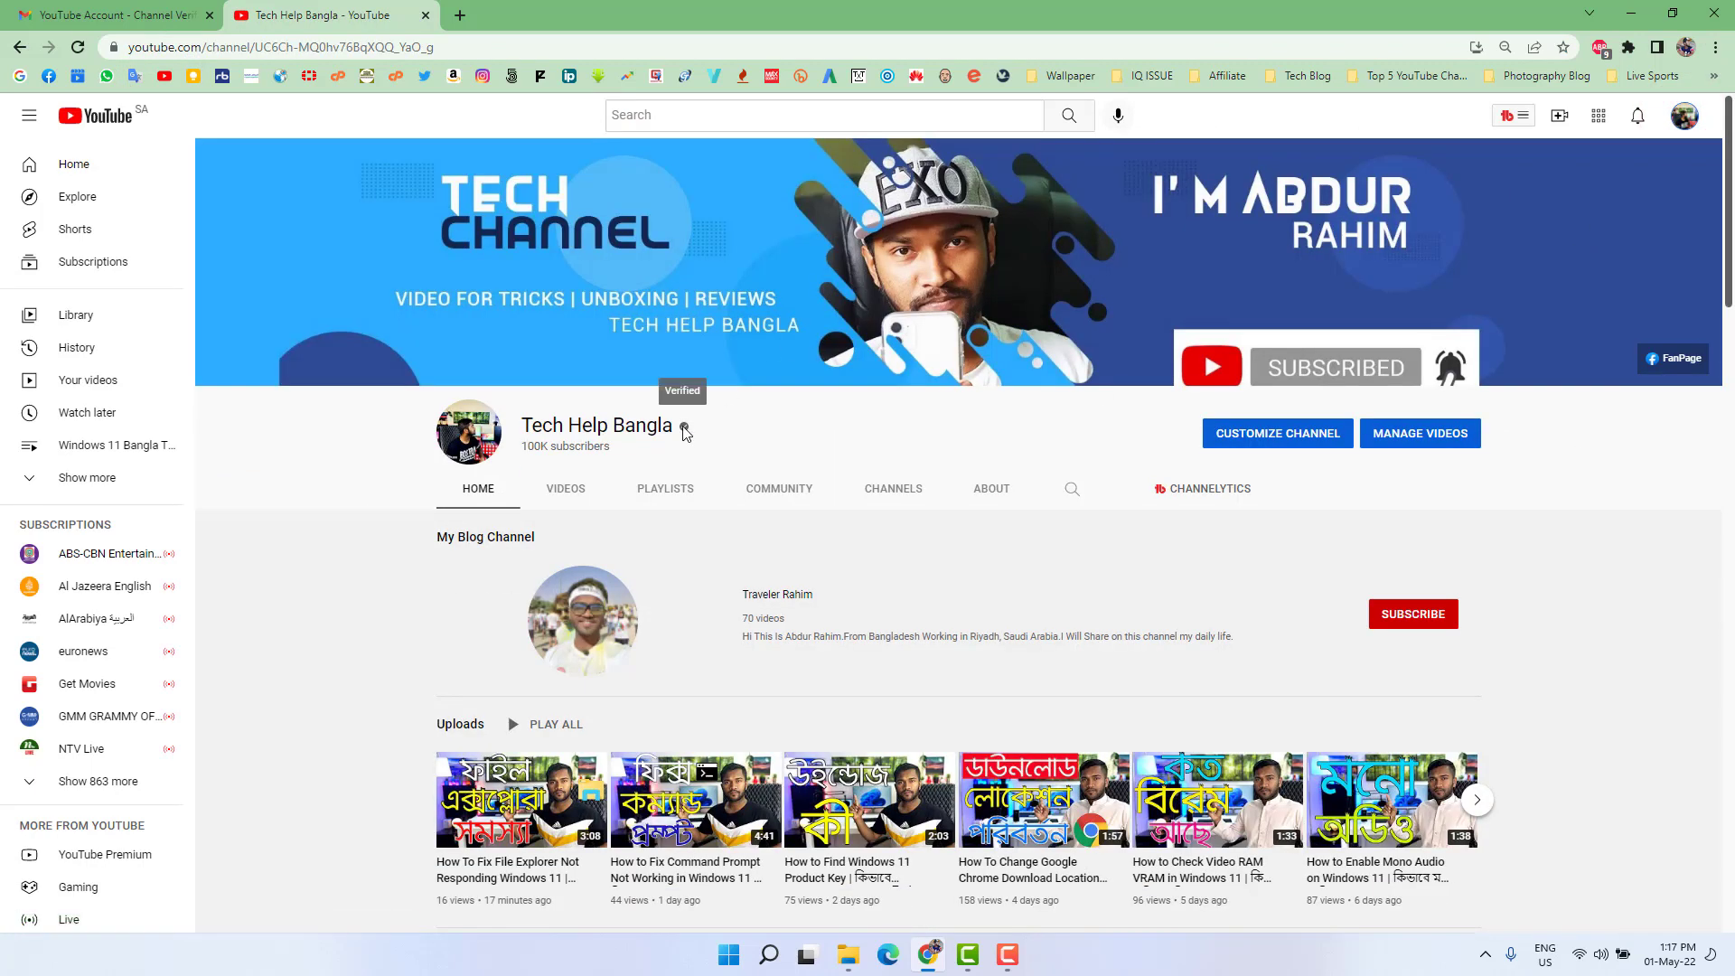
Look through the video sections on the channel's home page for badges and open the channel's About page.
scroll(1731, 278, "down", 3)
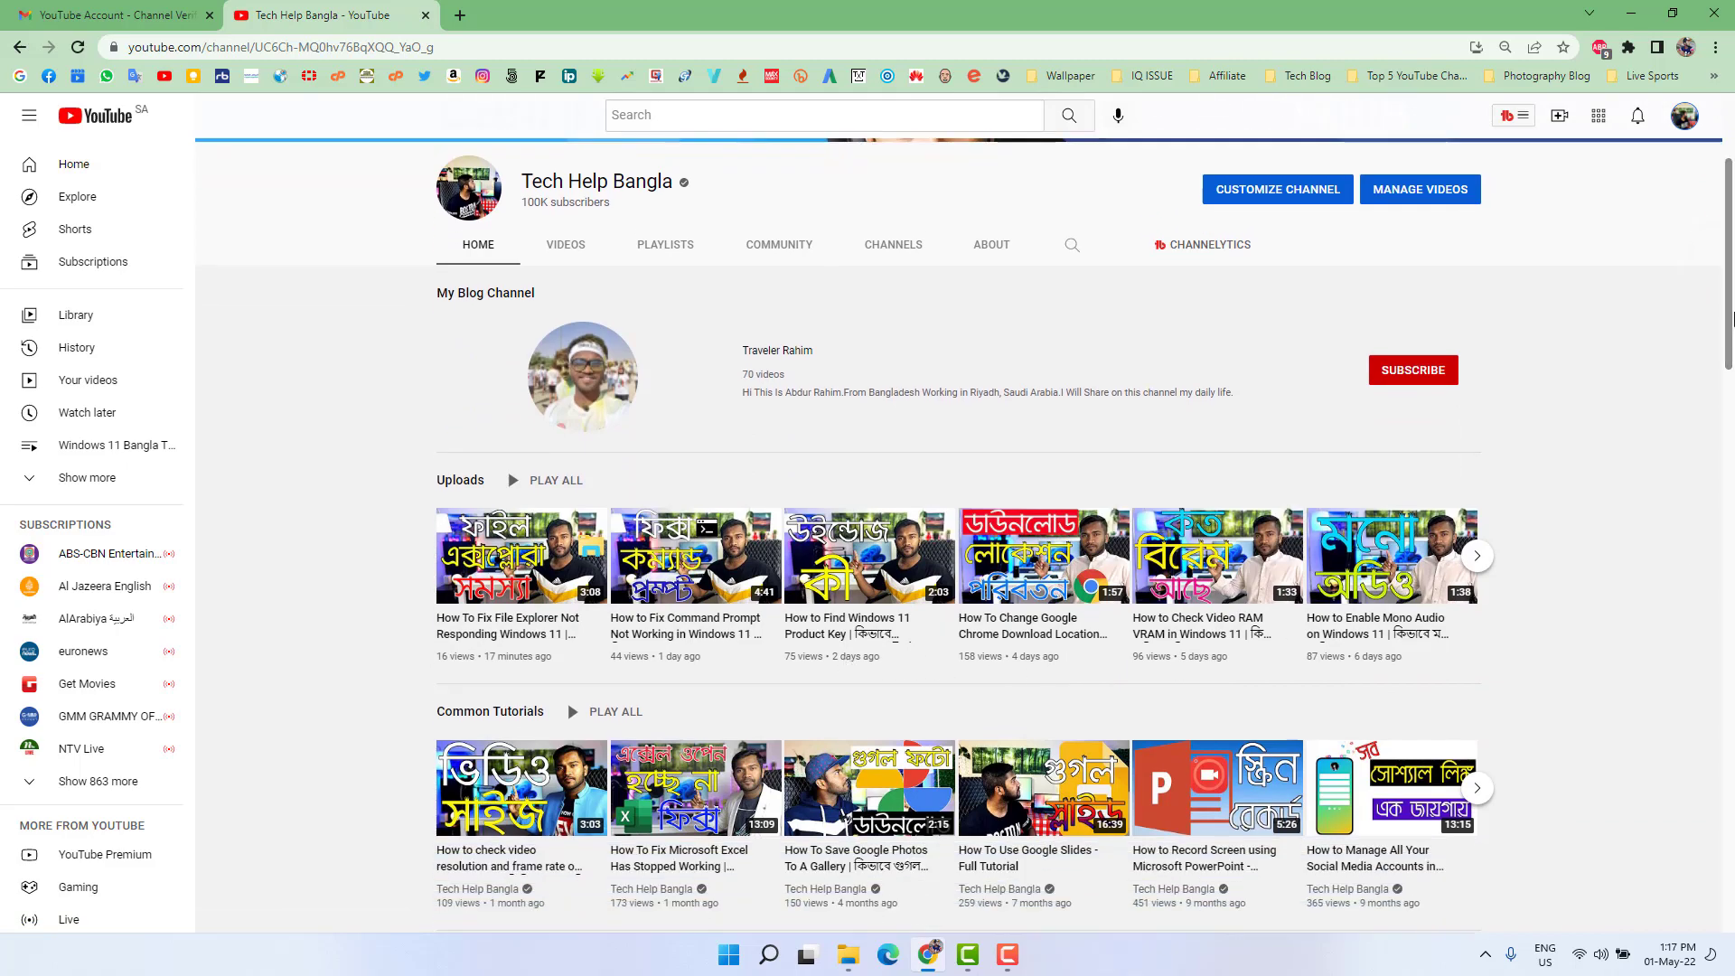
scroll(1694, 555, "down", 4)
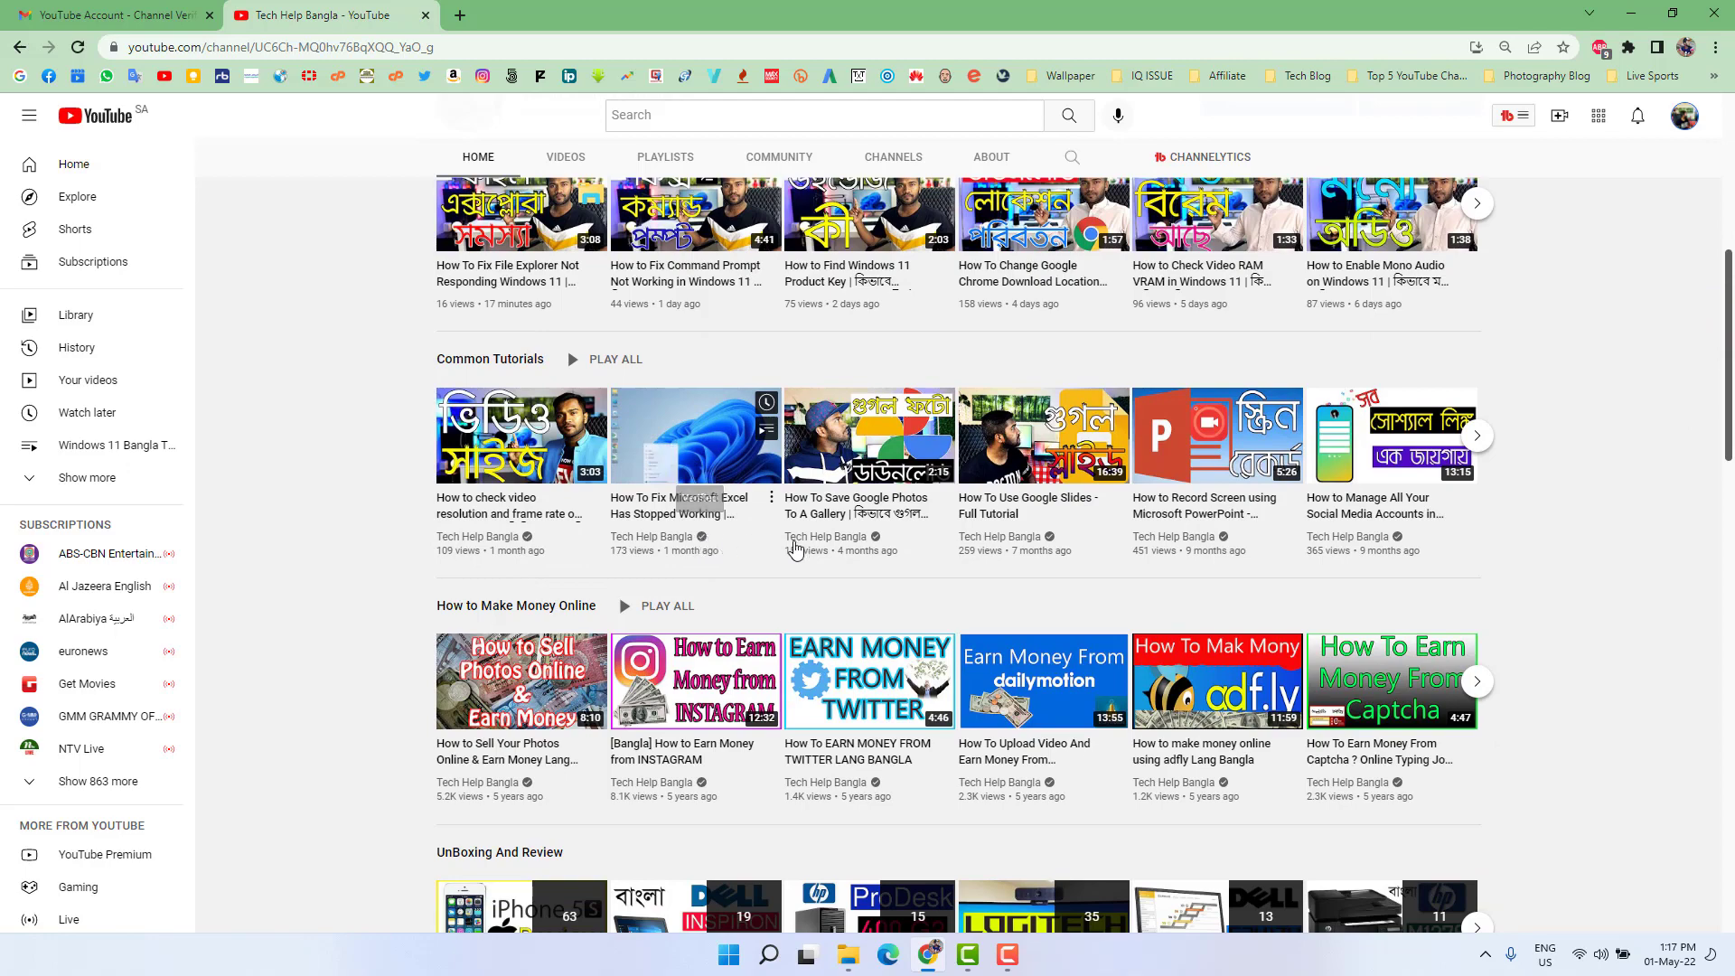
scroll(1732, 407, "up", 7)
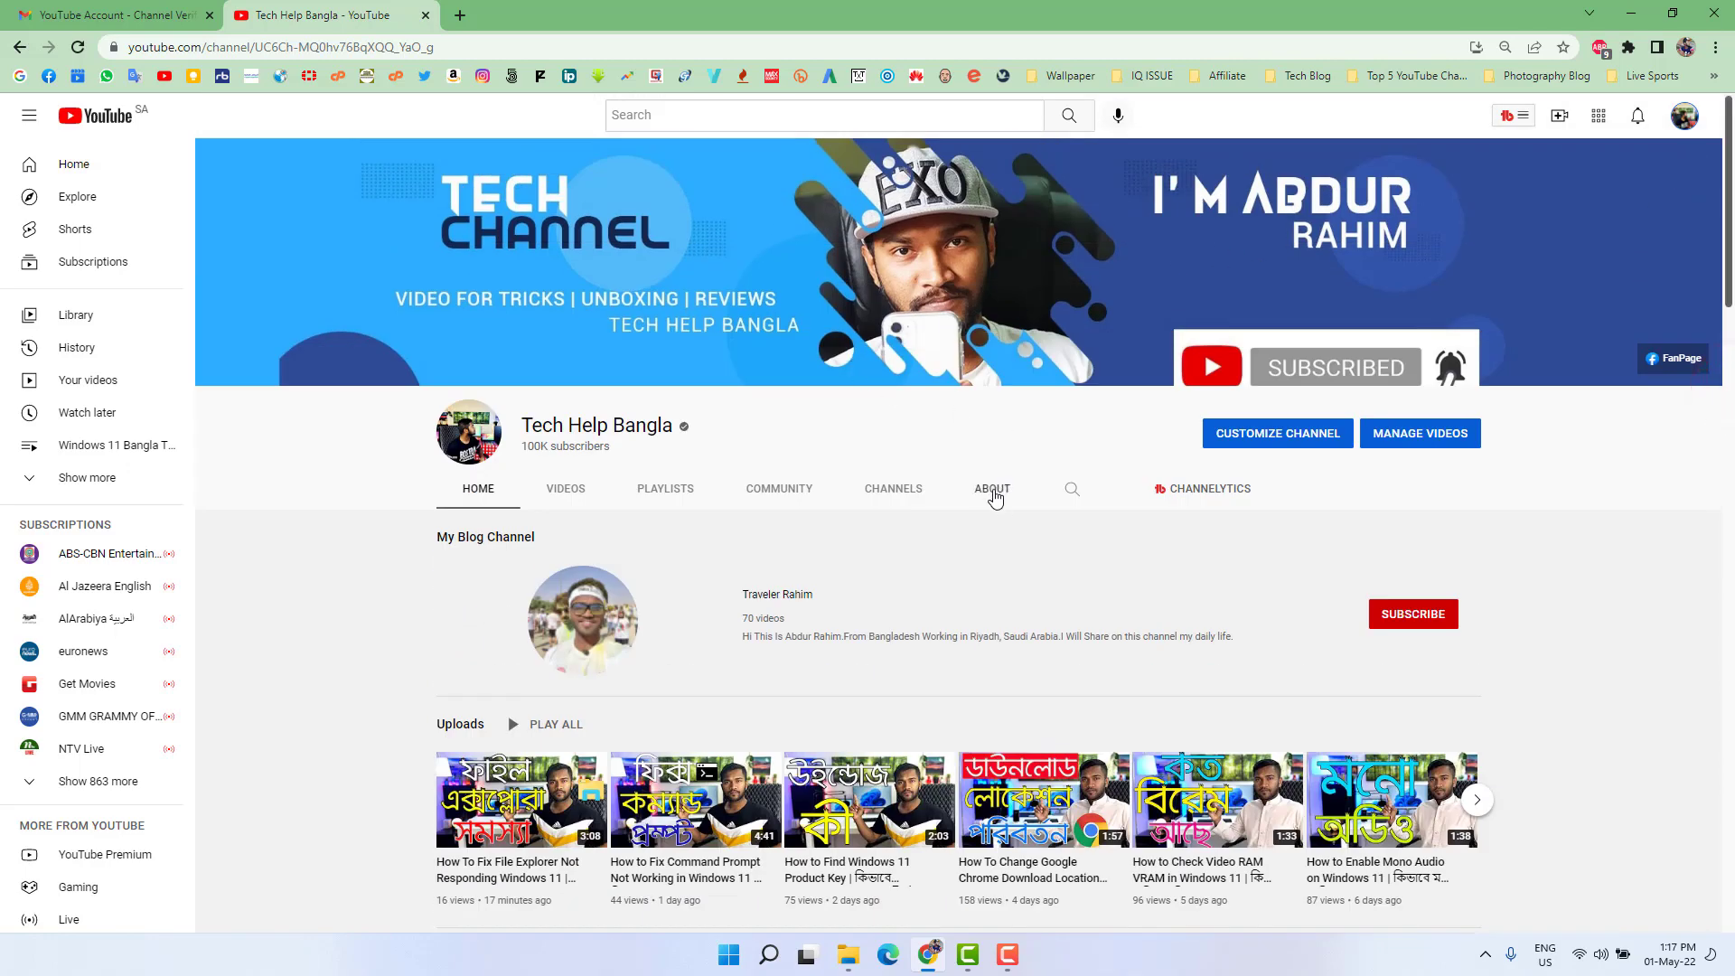
left_click(987, 488)
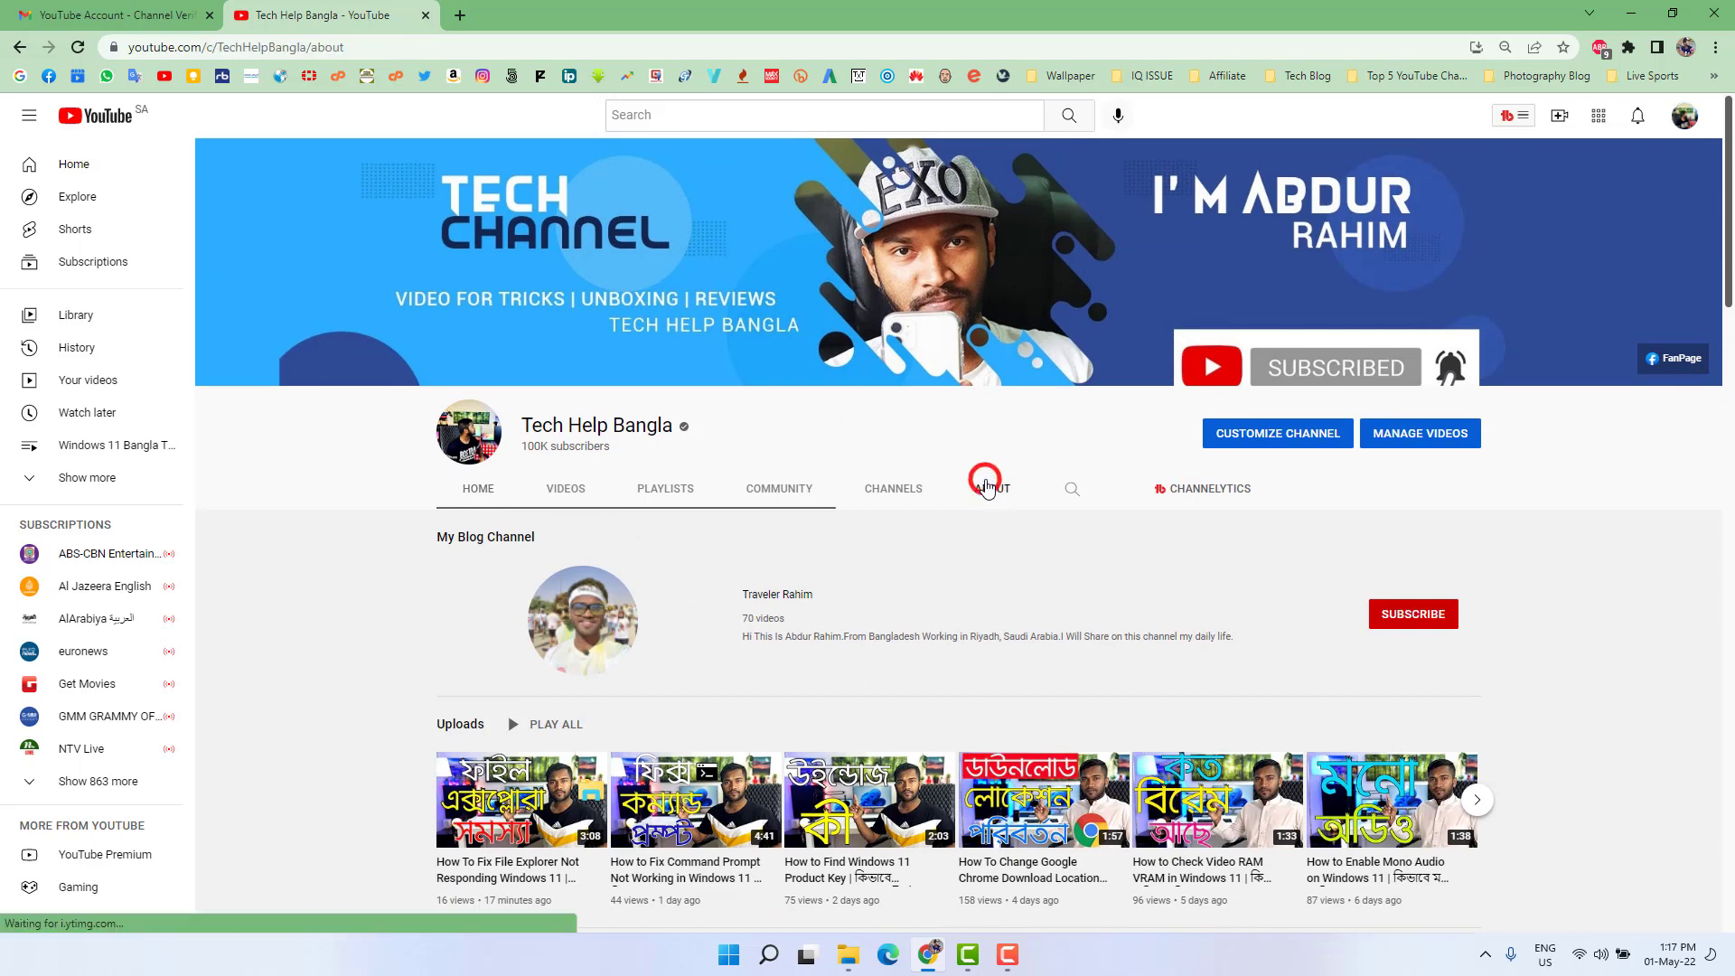